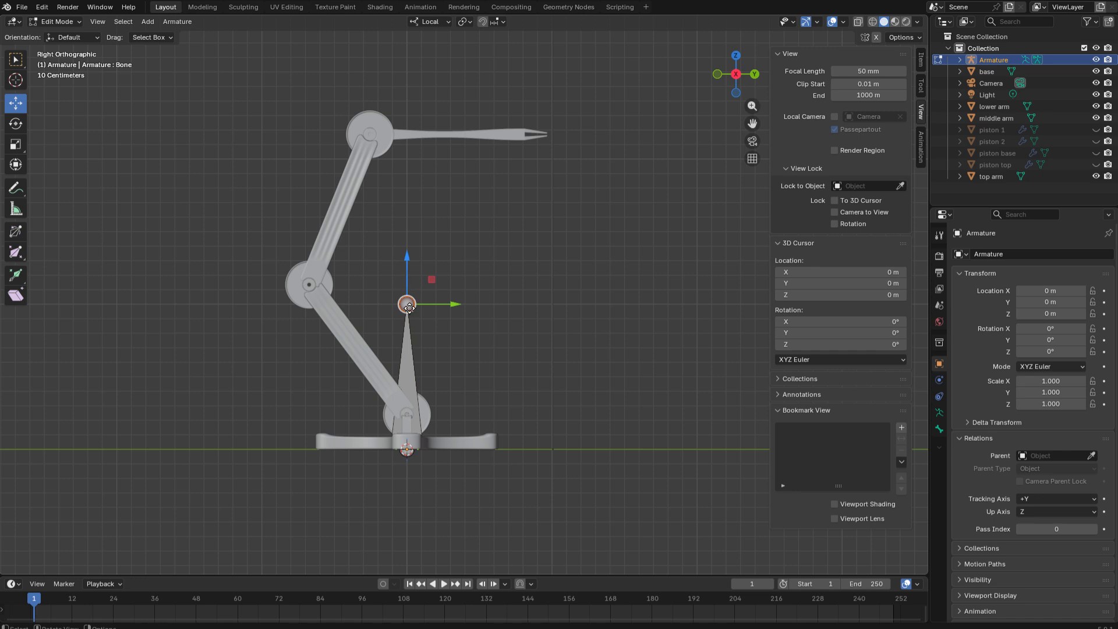
- Lower the first bone's tip about 0.76 m onto the base joint, turn on X-ray, and fine-tune it to the joint's centre
drag(406, 290, 413, 395)
scroll(412, 408, up, 4)
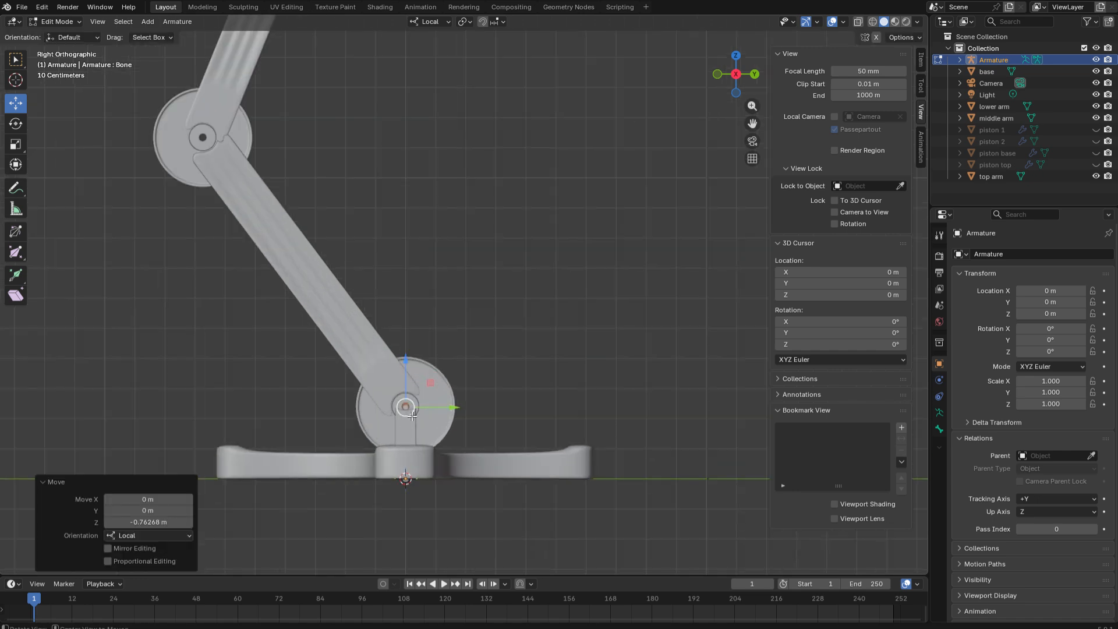
key(alt+z)
scroll(457, 429, up, 2)
shift+middle_drag(491, 406, 601, 390)
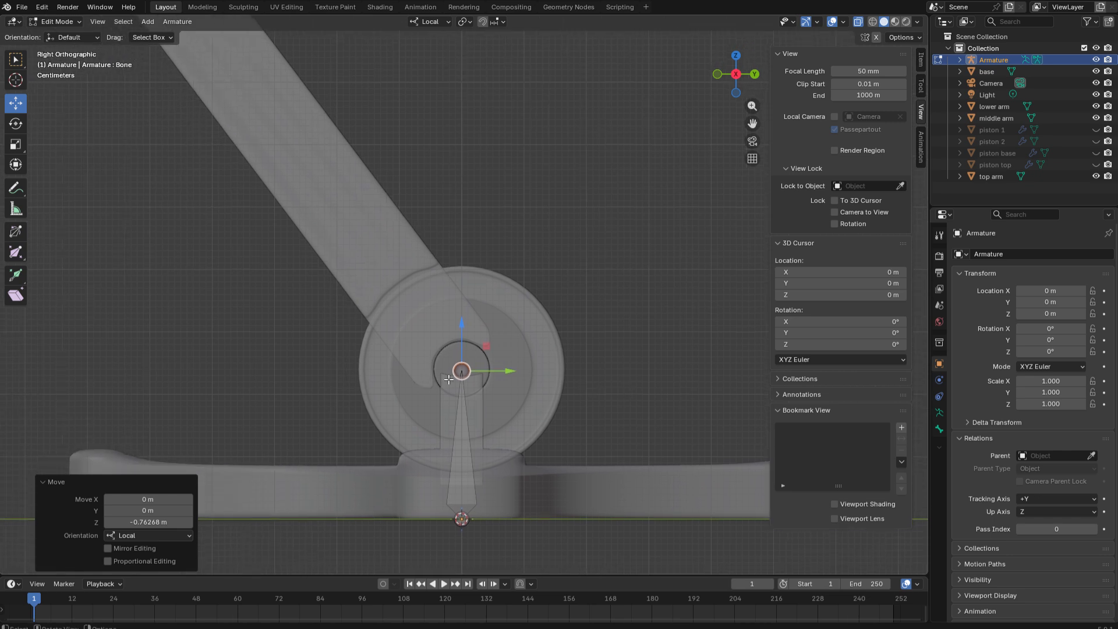
scroll(601, 390, up, 3)
drag(476, 326, 476, 323)
scroll(492, 385, down, 8)
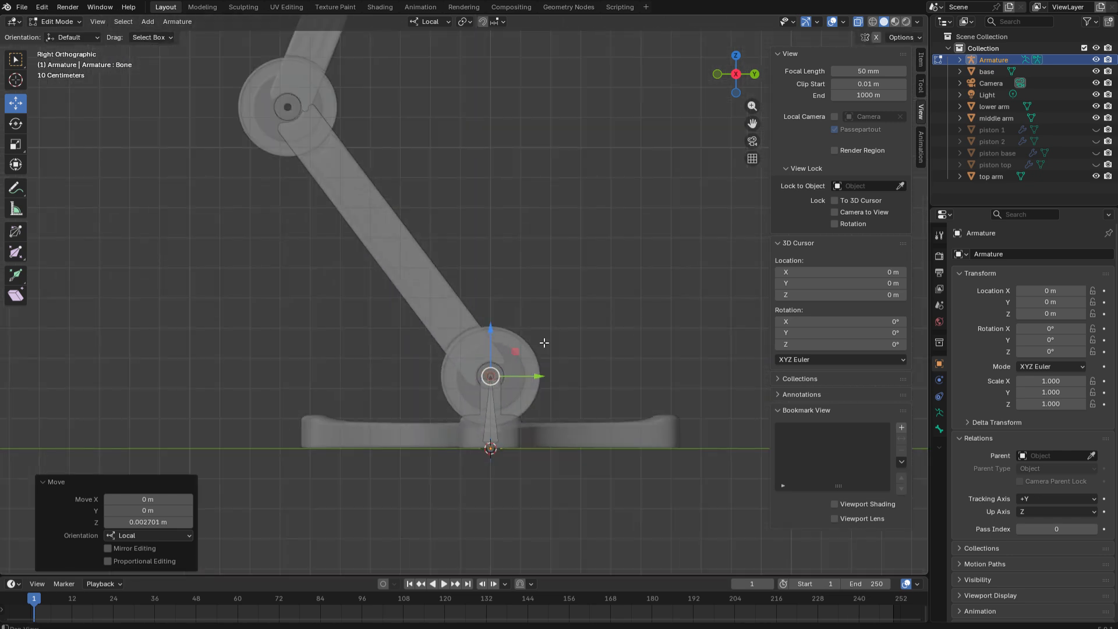
- Extrude a bone about 1.12 m along the lower arm and align its tip with the centre of the middle joint
shift+middle_drag(514, 304, 586, 390)
key(e)
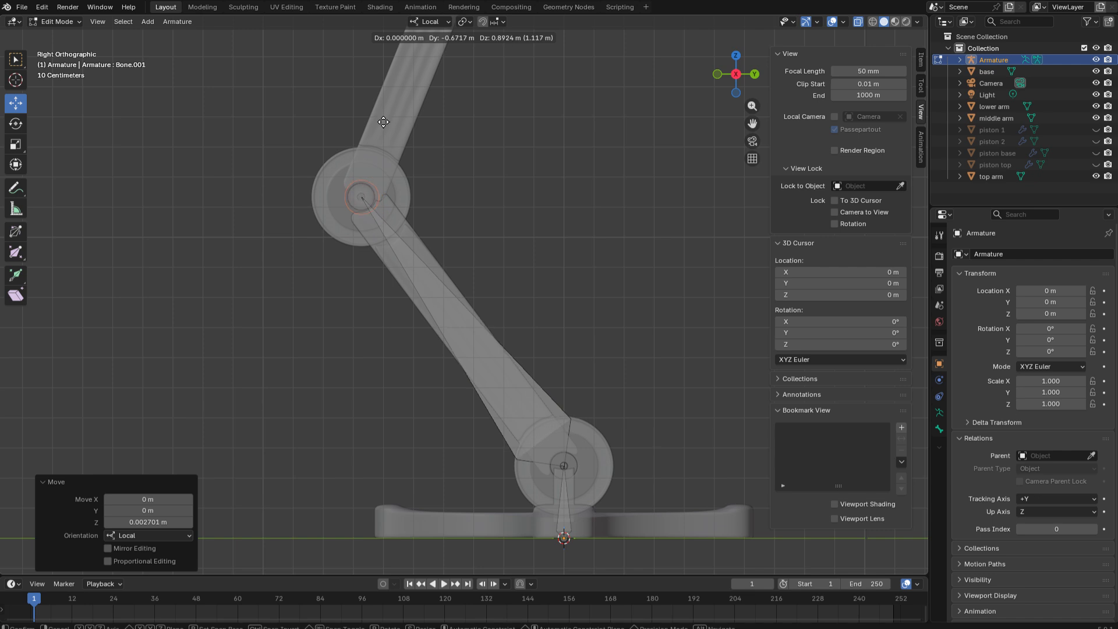
click(384, 121)
scroll(321, 181, up, 4)
scroll(322, 181, up, 5)
key(g)
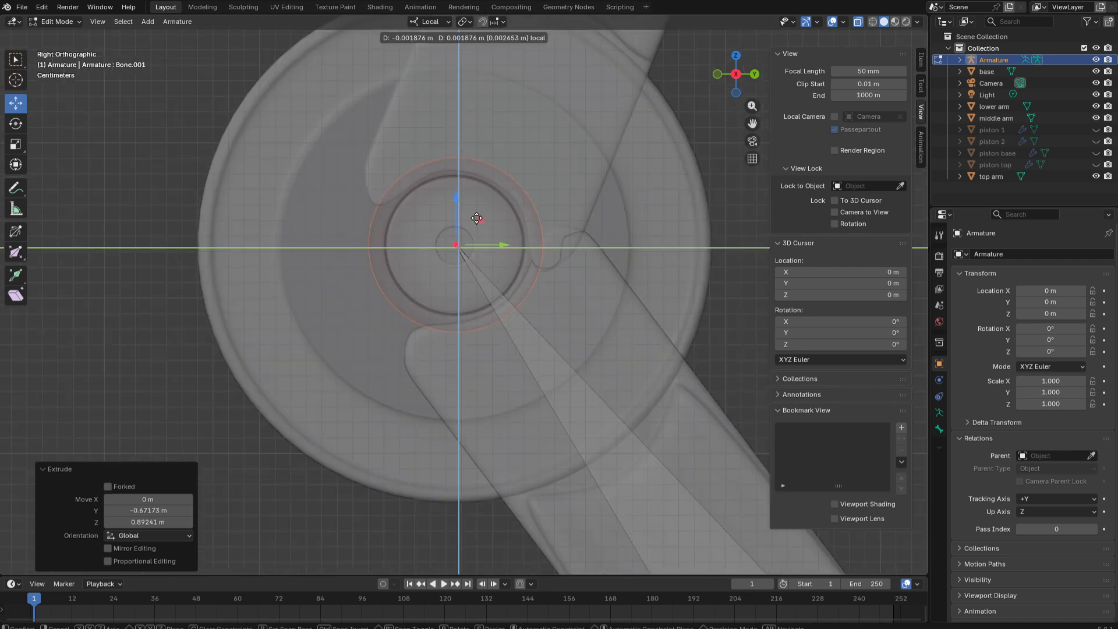
click(476, 218)
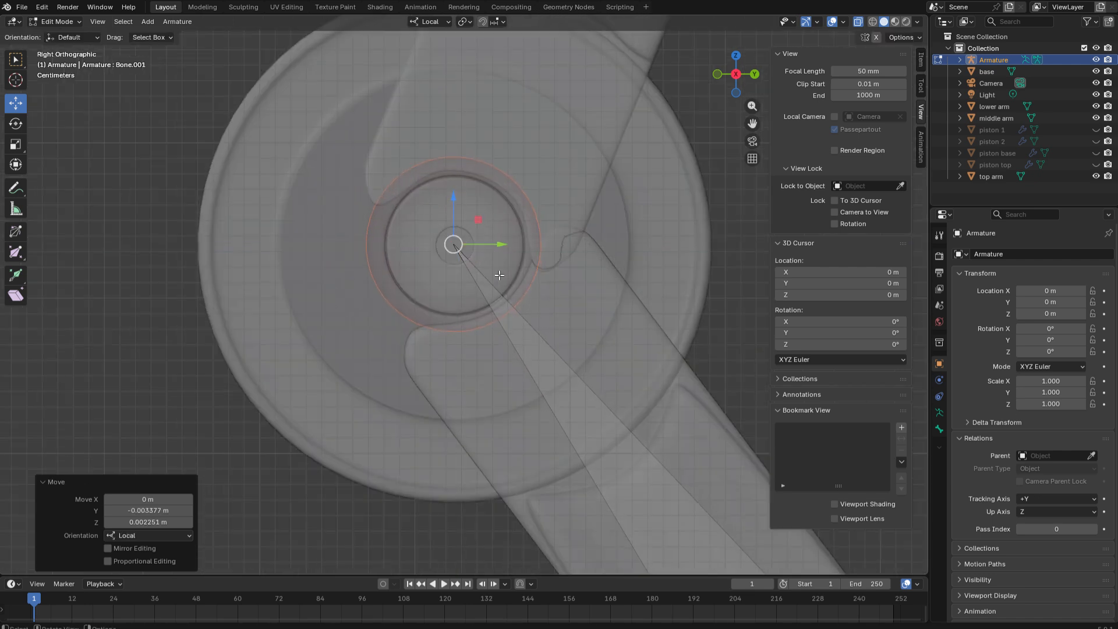
- Extrude a bone about 1.13 m along the middle arm and align its tip with the centre of the upper joint
scroll(500, 293, down, 8)
key(e)
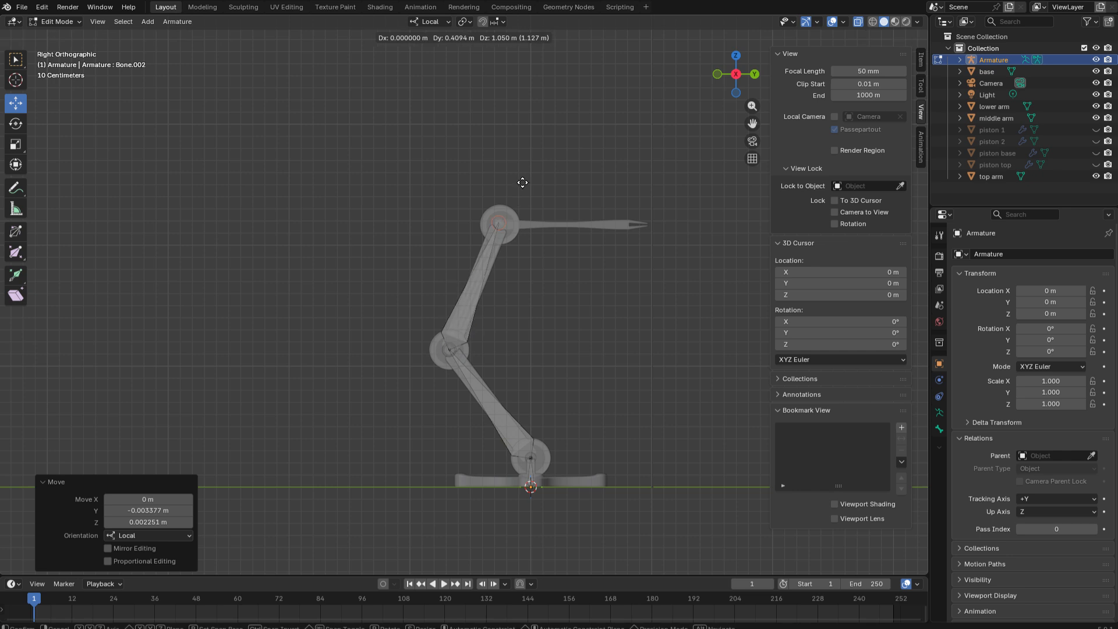
click(521, 180)
scroll(497, 231, up, 5)
scroll(496, 231, up, 3)
drag(615, 284, 621, 278)
- Extrude a bone about 0.93 m horizontally along the top arm, ending near the start of the forked tip
scroll(337, 289, down, 10)
key(e)
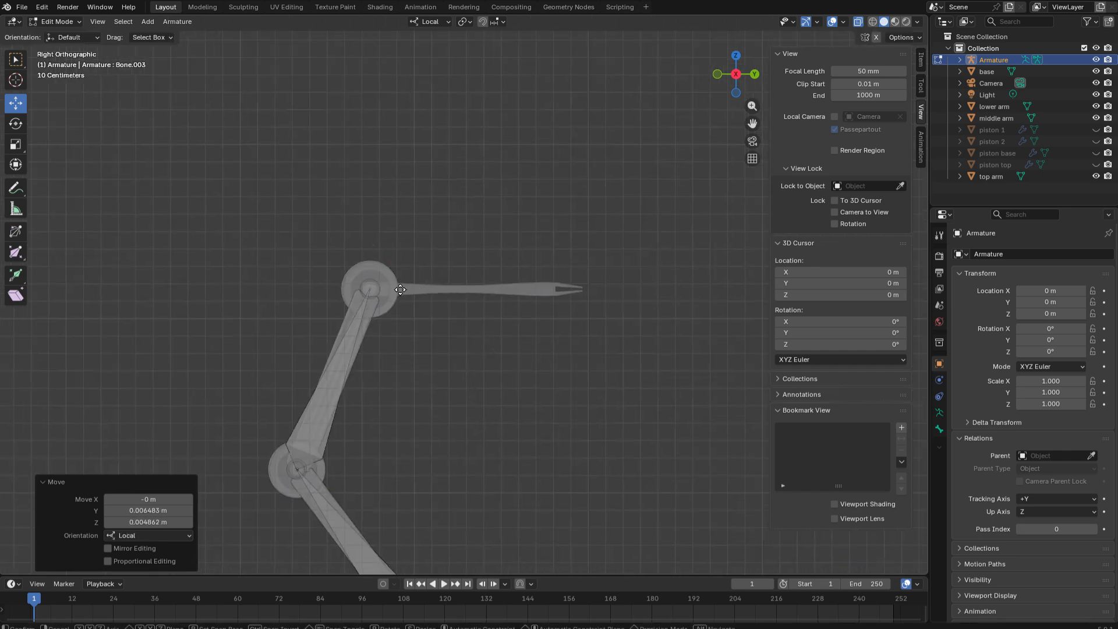
click(563, 289)
- Extrude a control bone about 0.41 m horizontally past the forked tip and clear its parent
shift+middle_drag(562, 289, 521, 278)
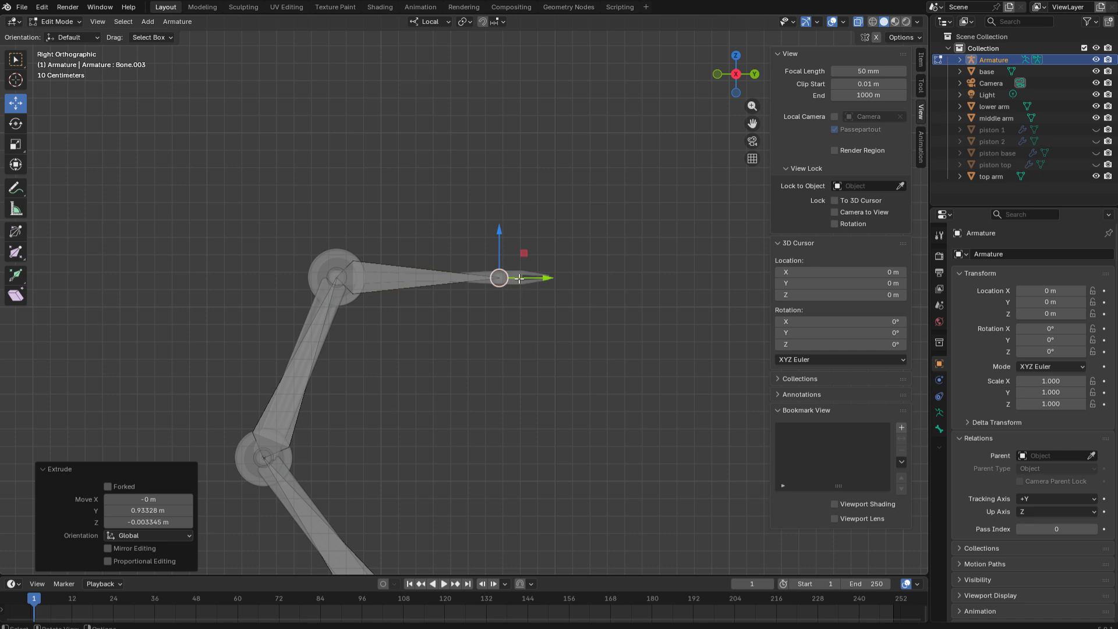
key(e)
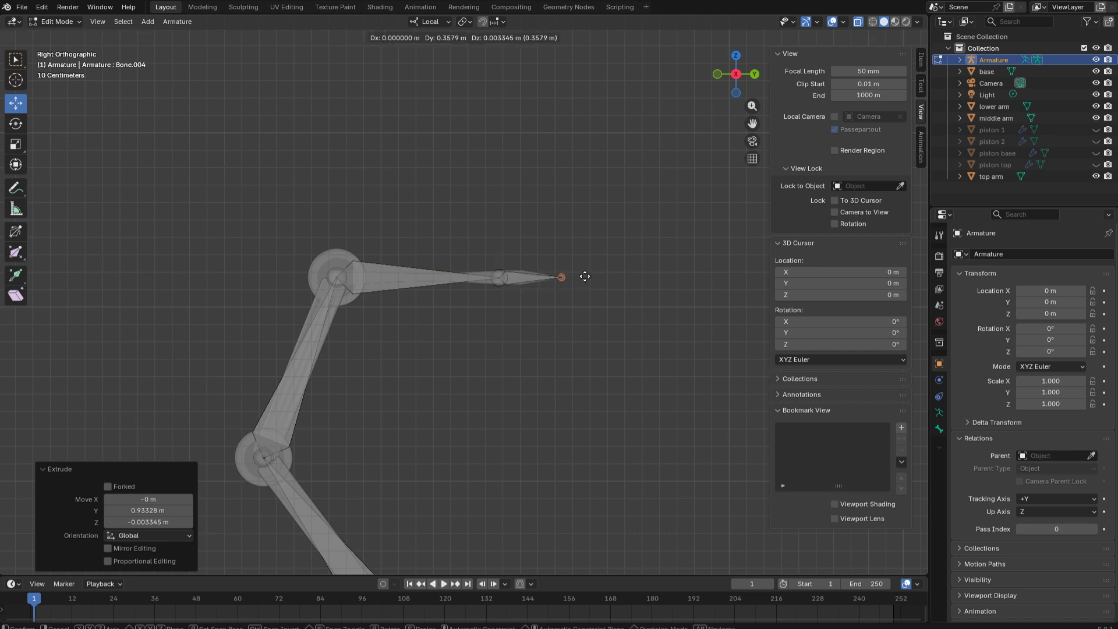
click(589, 276)
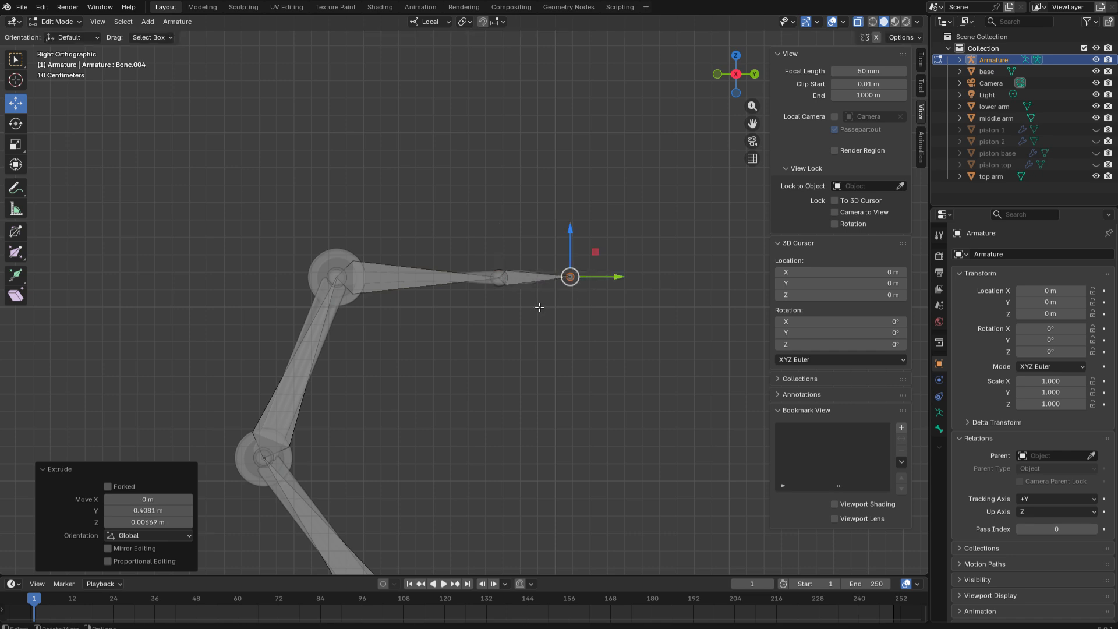
click(533, 276)
key(alt+p)
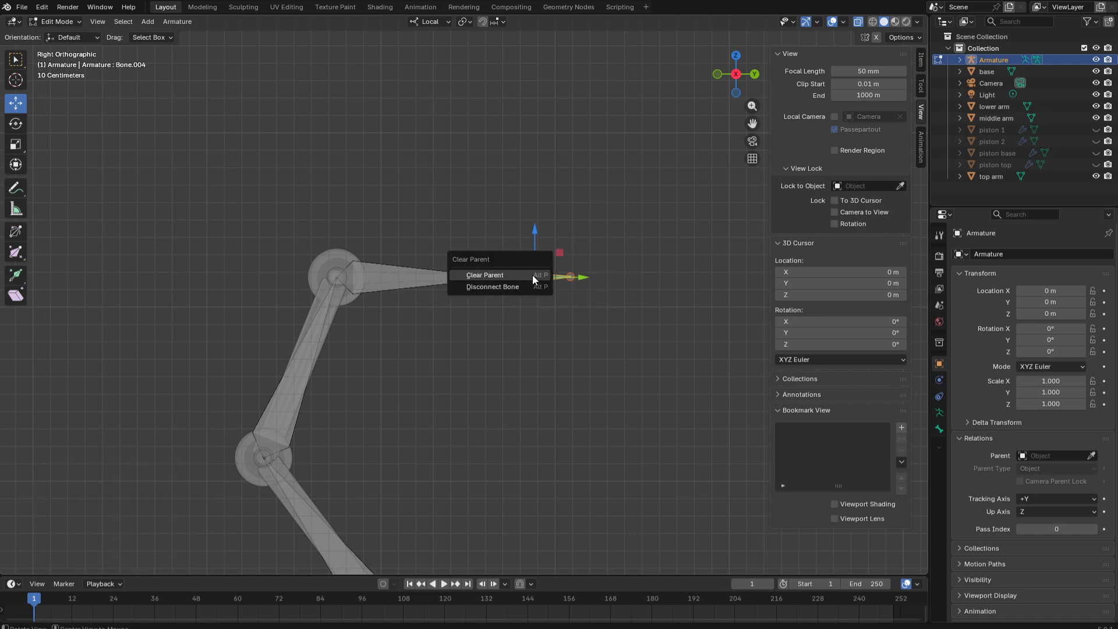
click(532, 274)
- In Pose Mode, add an IK constraint to the top arm bone with the detached tip bone as its target
scroll(532, 275, down, 1)
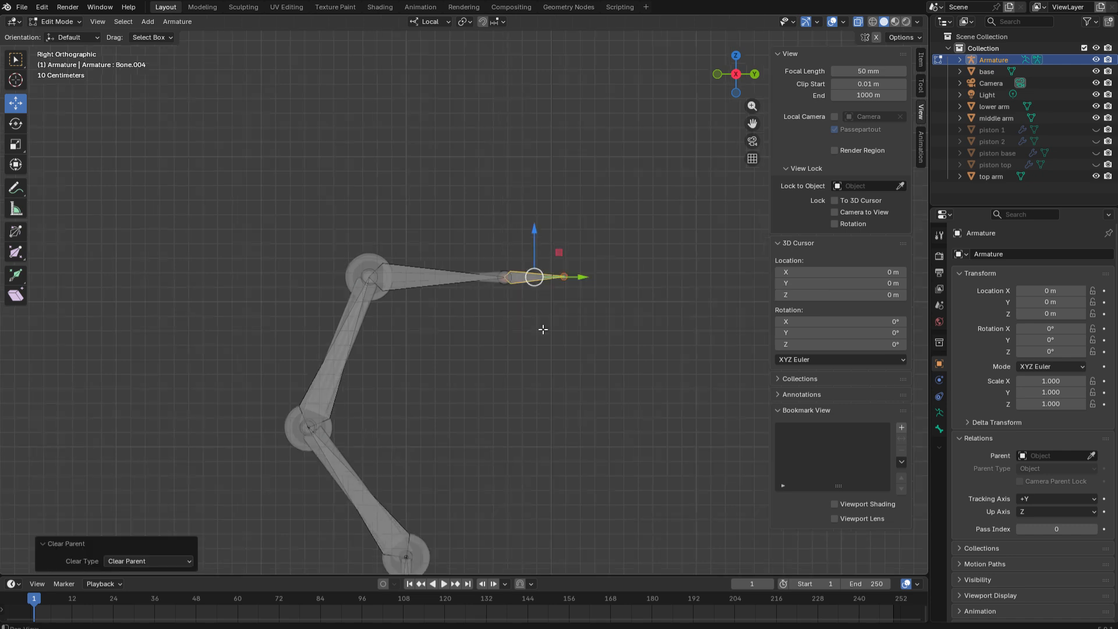
alt+shift+drag(543, 382, 527, 292)
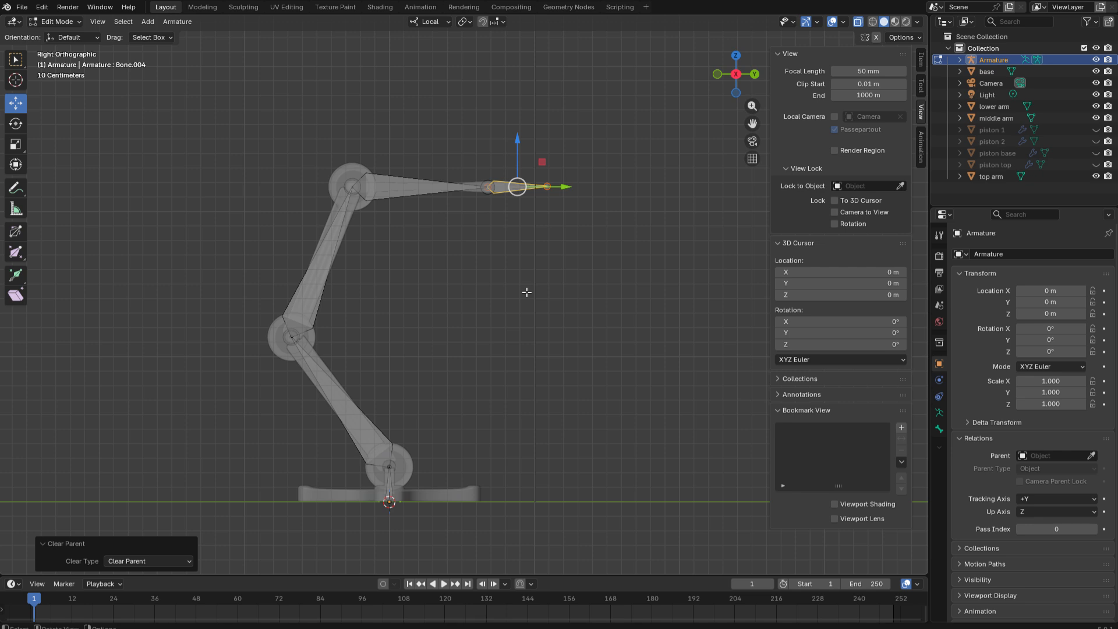
key(ctrl+Tab)
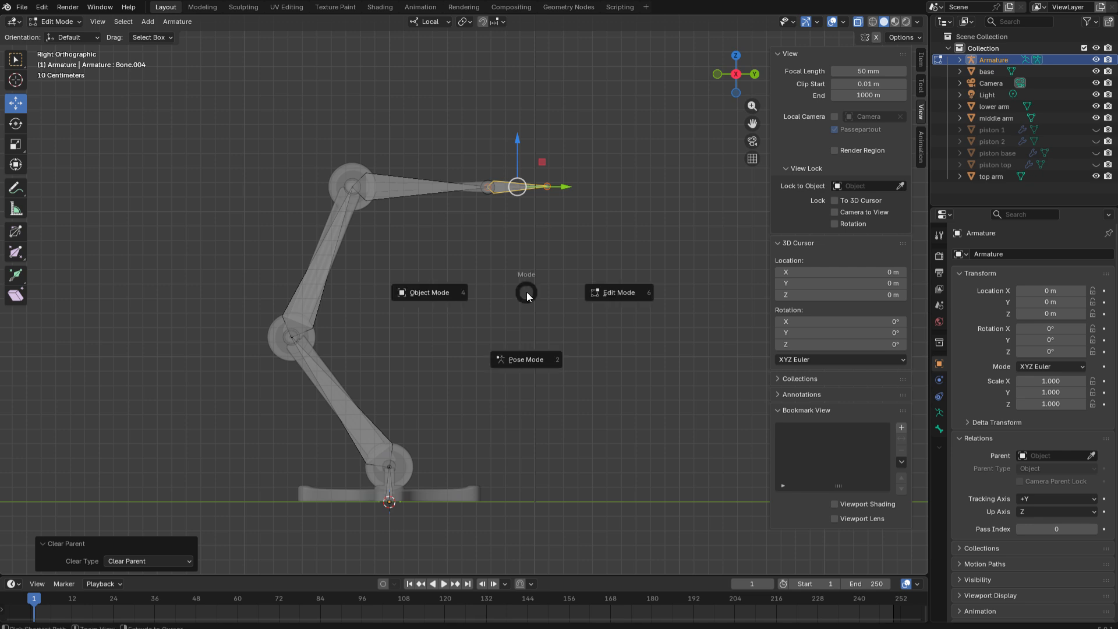
click(535, 360)
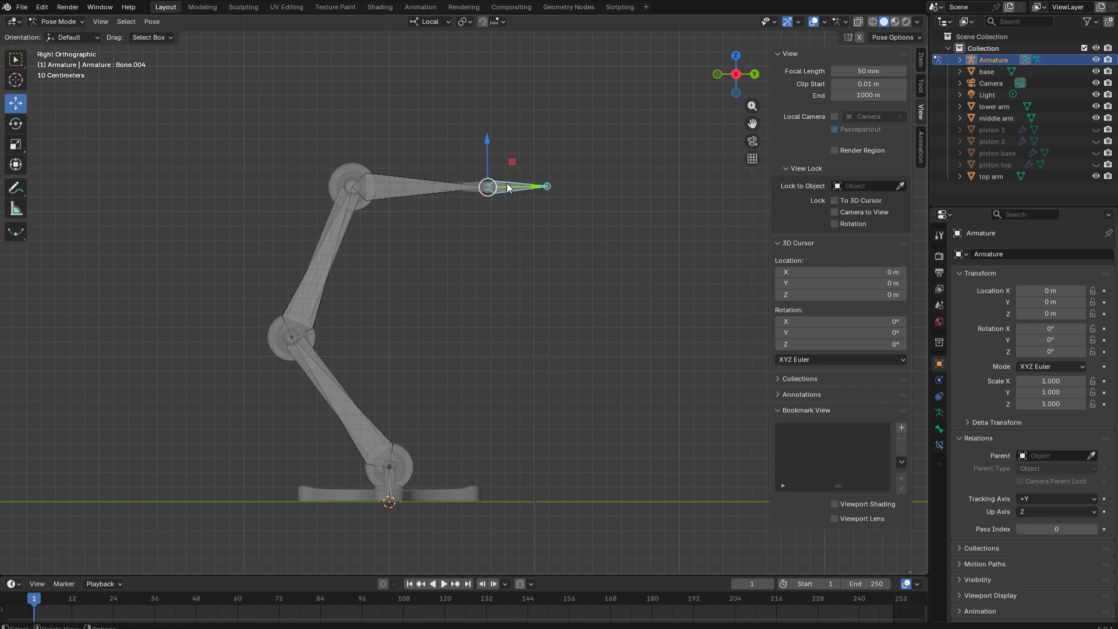
shift+click(409, 187)
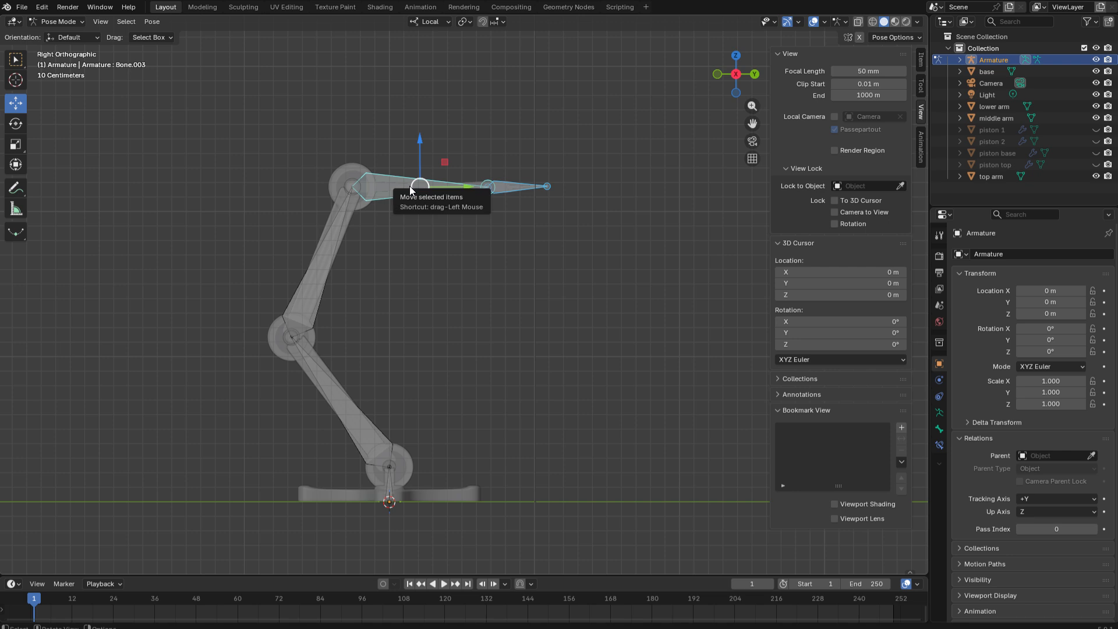
key(shift+i)
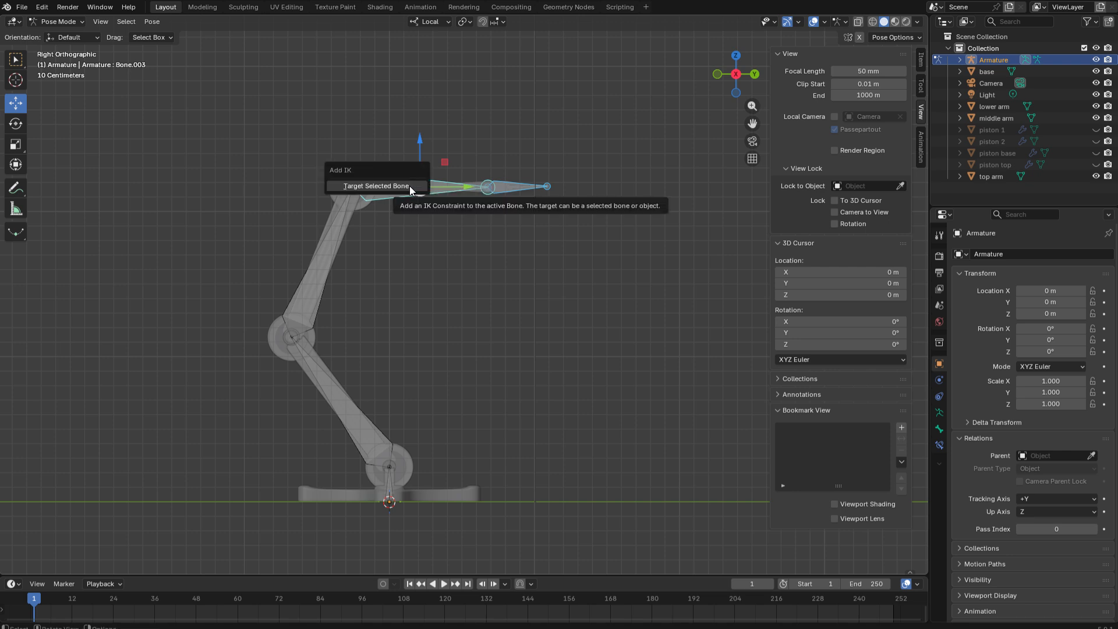
click(410, 186)
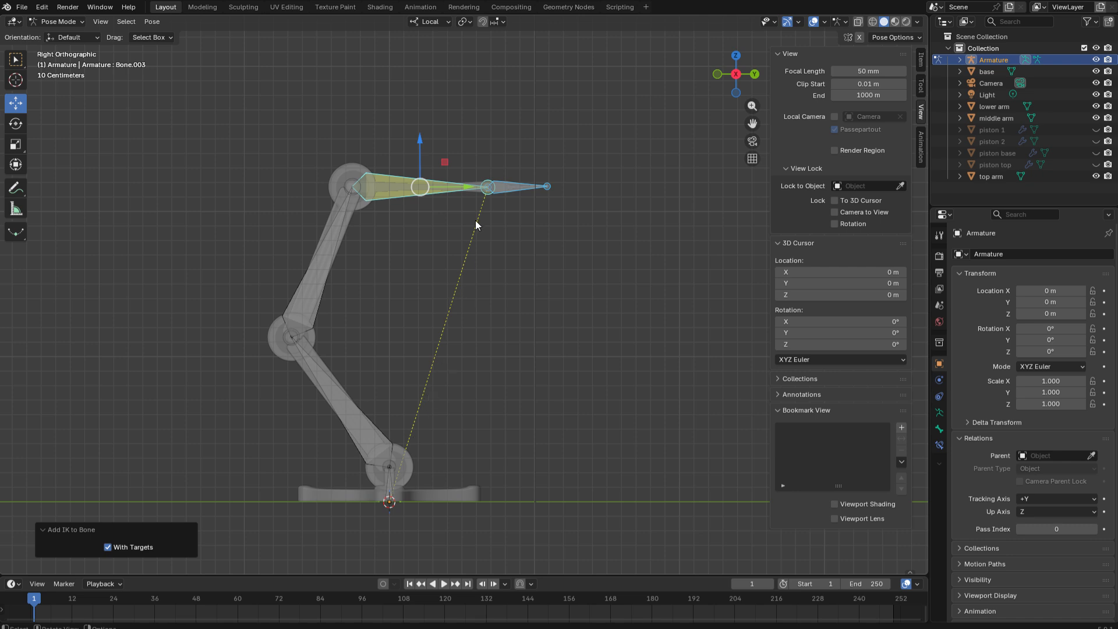
- Test the IK chain by moving the tip control bone with its local X axis locked, and undo the move
click(515, 187)
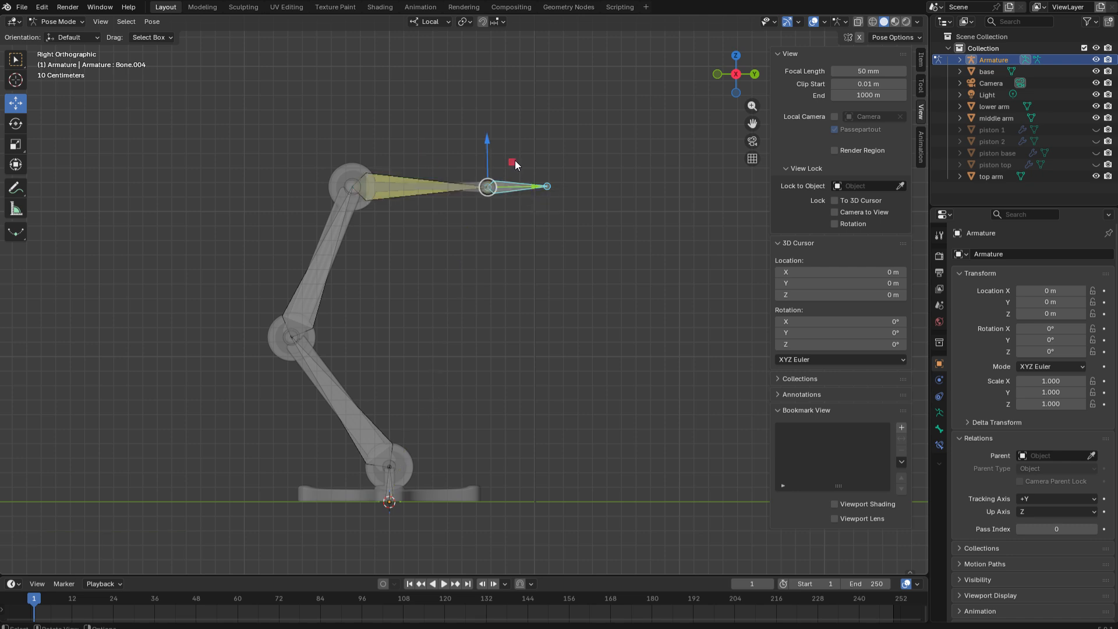
key(g)
key(shift+x)
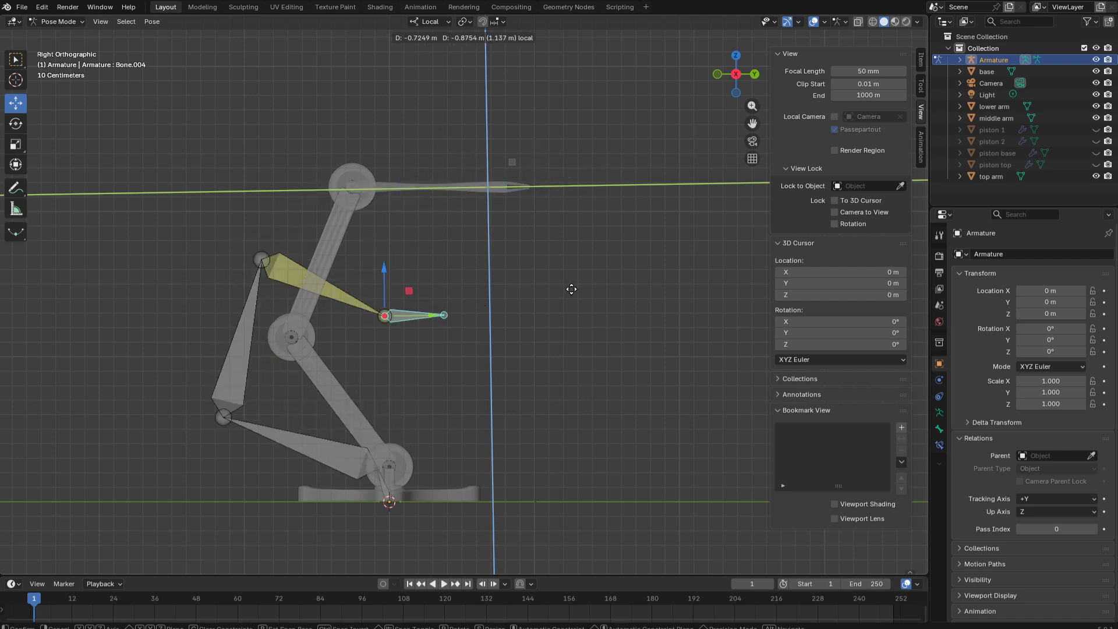
click(654, 205)
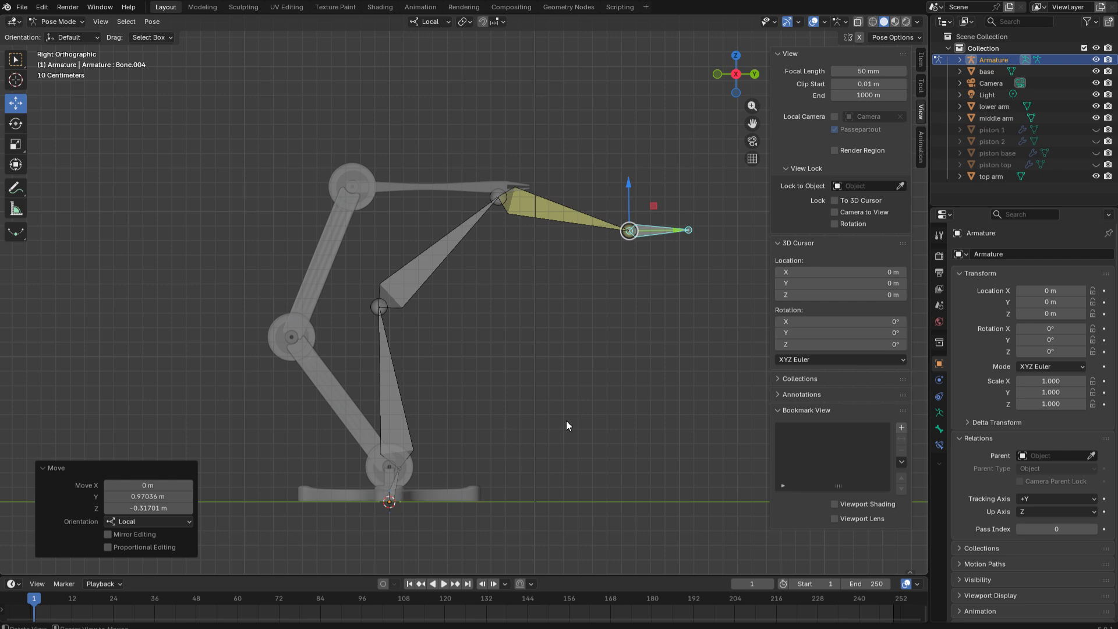
key(ctrl+z)
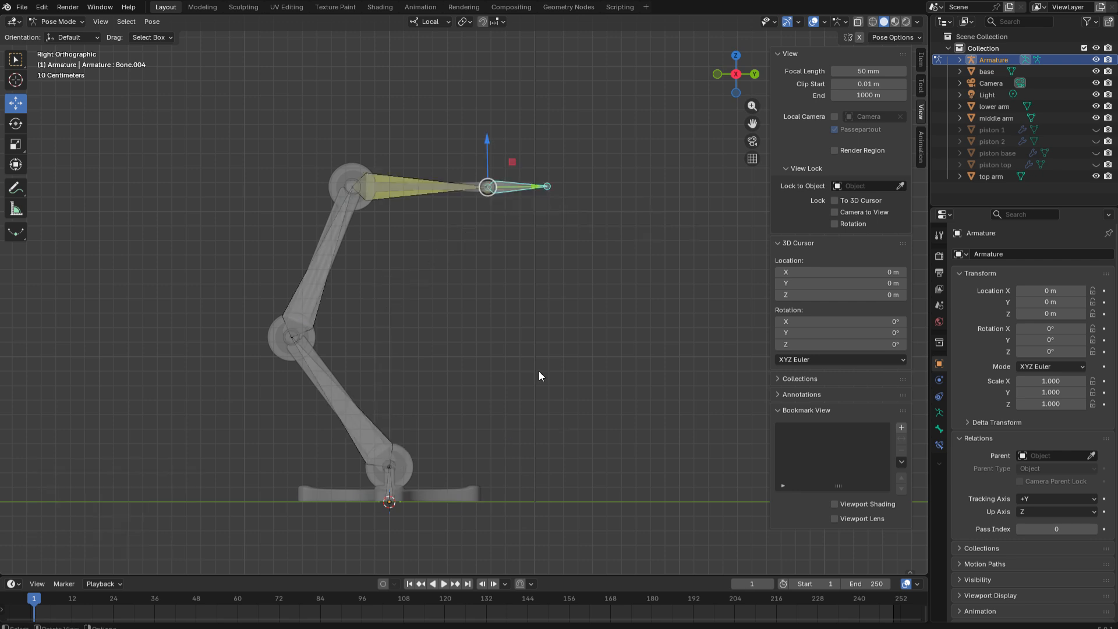
- Set the Chain Length of the top arm bone's IK constraint to 3
click(400, 184)
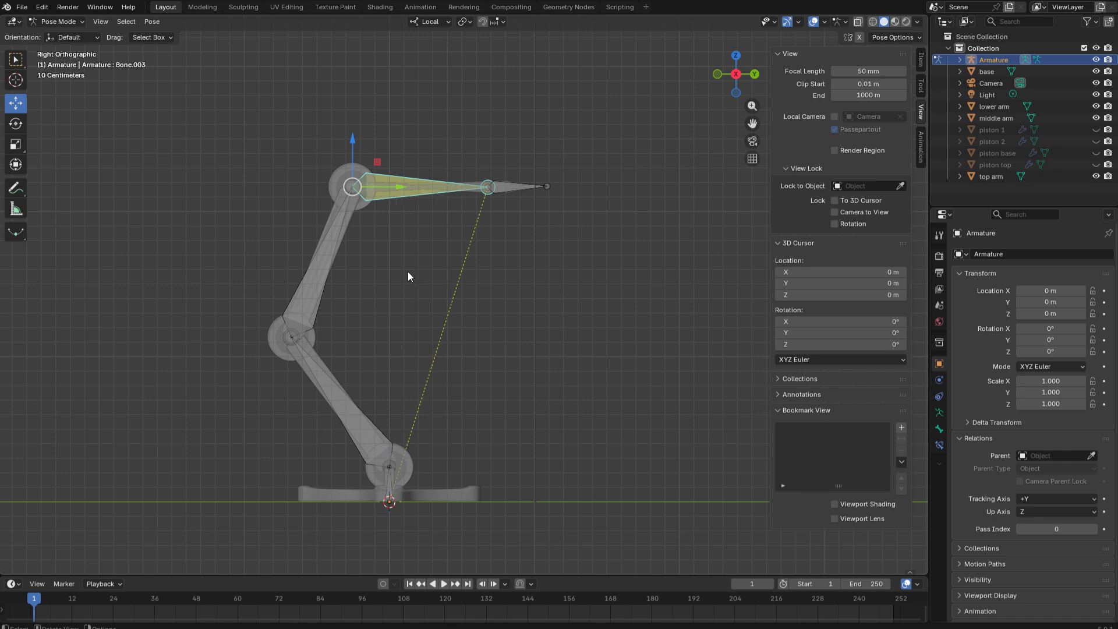
click(939, 444)
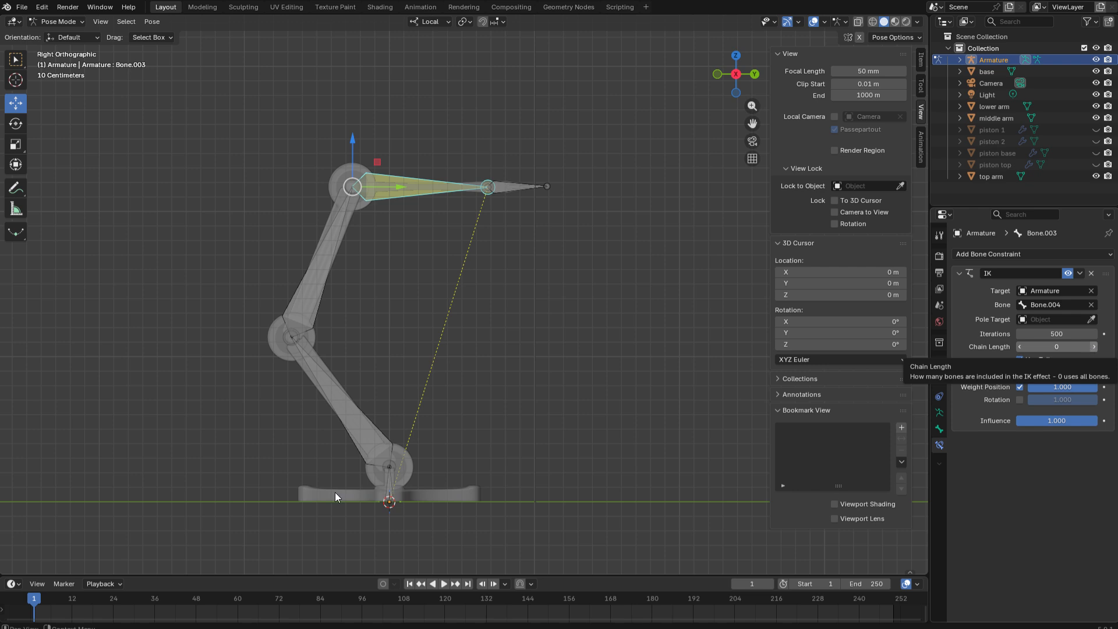
click(1094, 347)
click(1094, 347)
click(1095, 347)
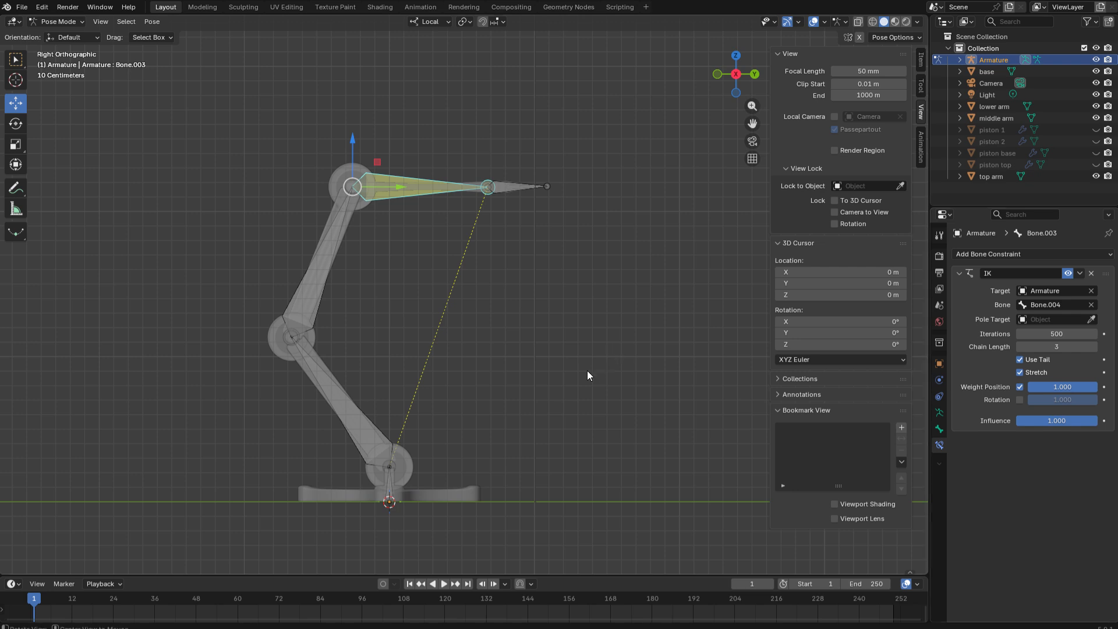
- Parent the base mesh to the armature's lowest bone using the Bone parenting option
alt+drag(554, 369, 541, 372)
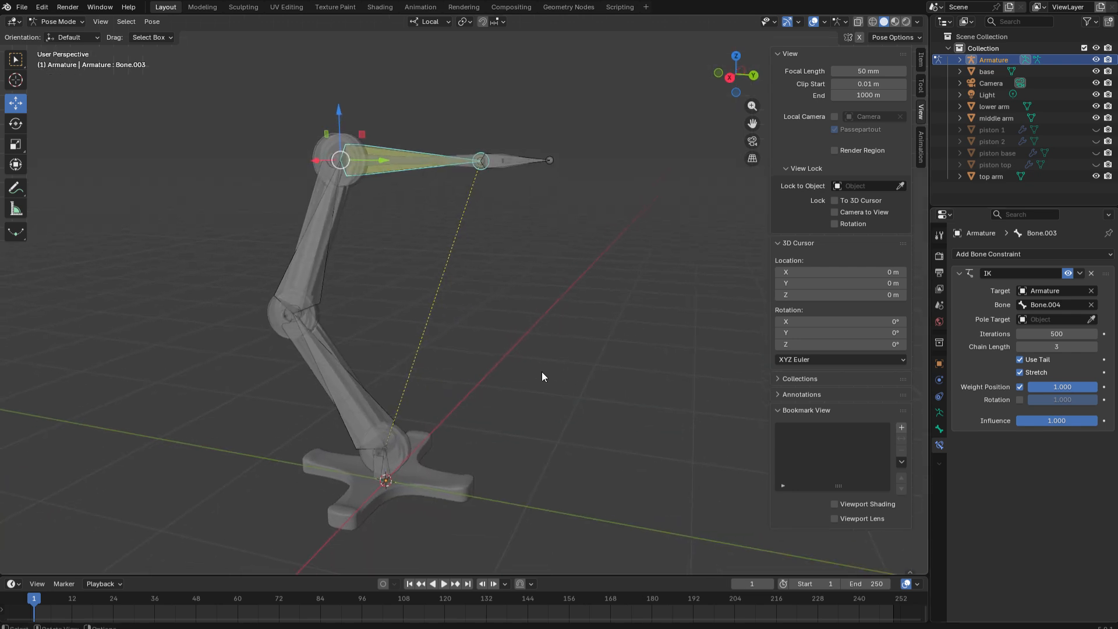
key(ctrl+Tab)
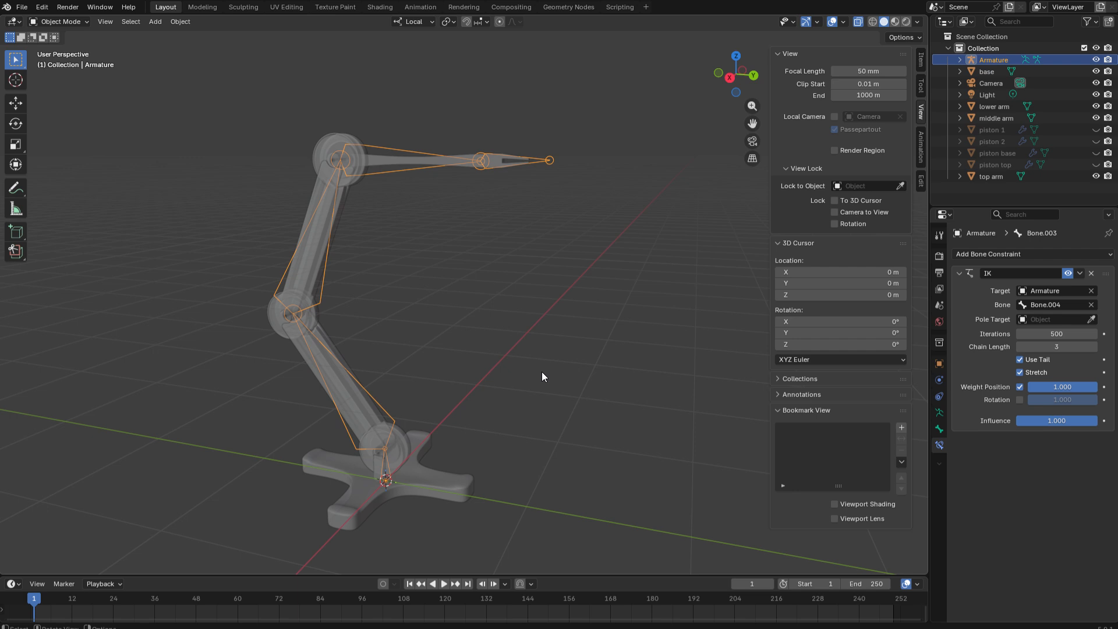
click(446, 481)
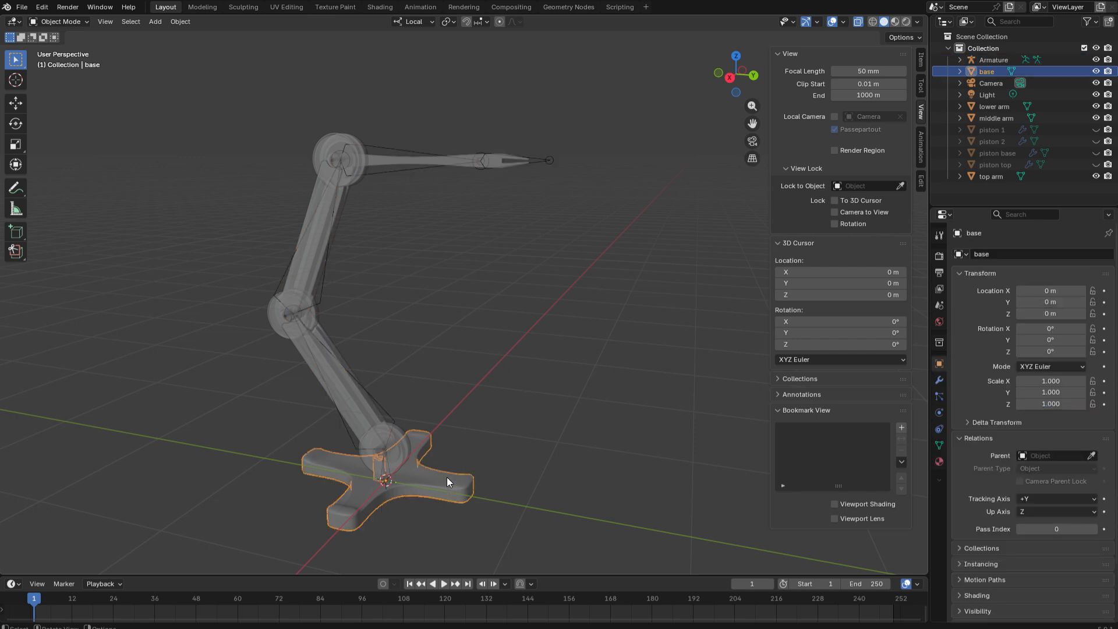
shift+click(391, 416)
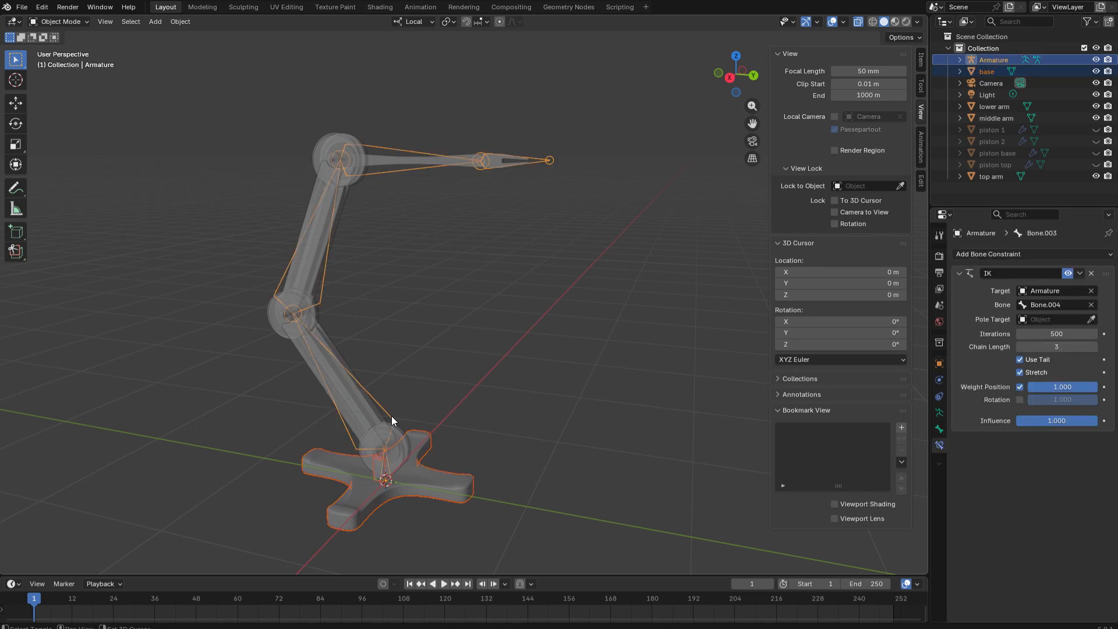
key(ctrl+Tab)
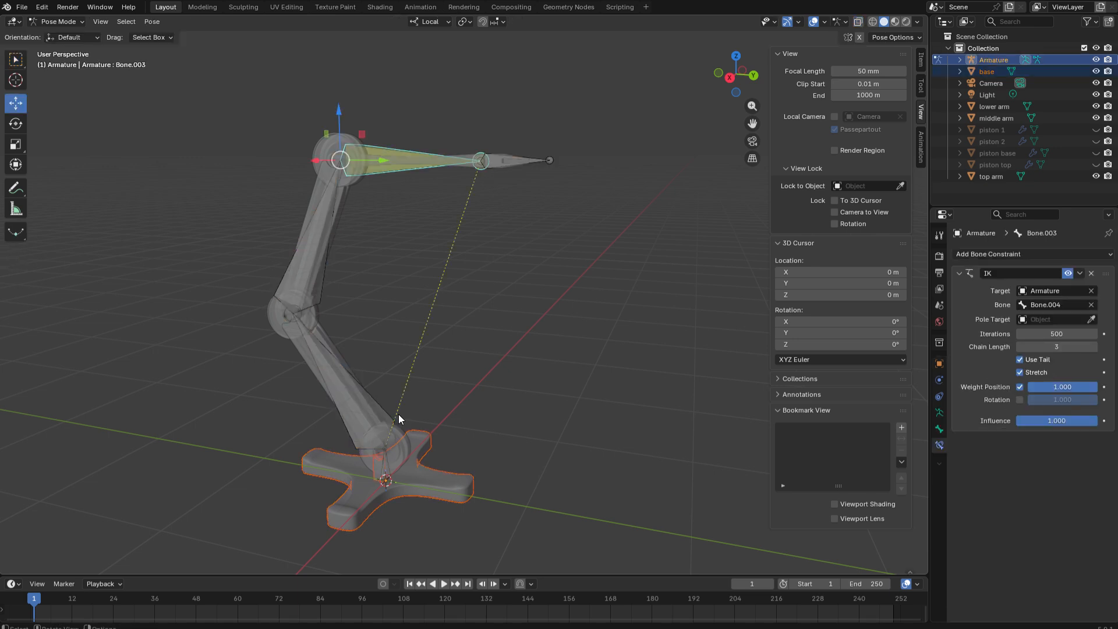
middle_drag(397, 471, 382, 483)
click(379, 484)
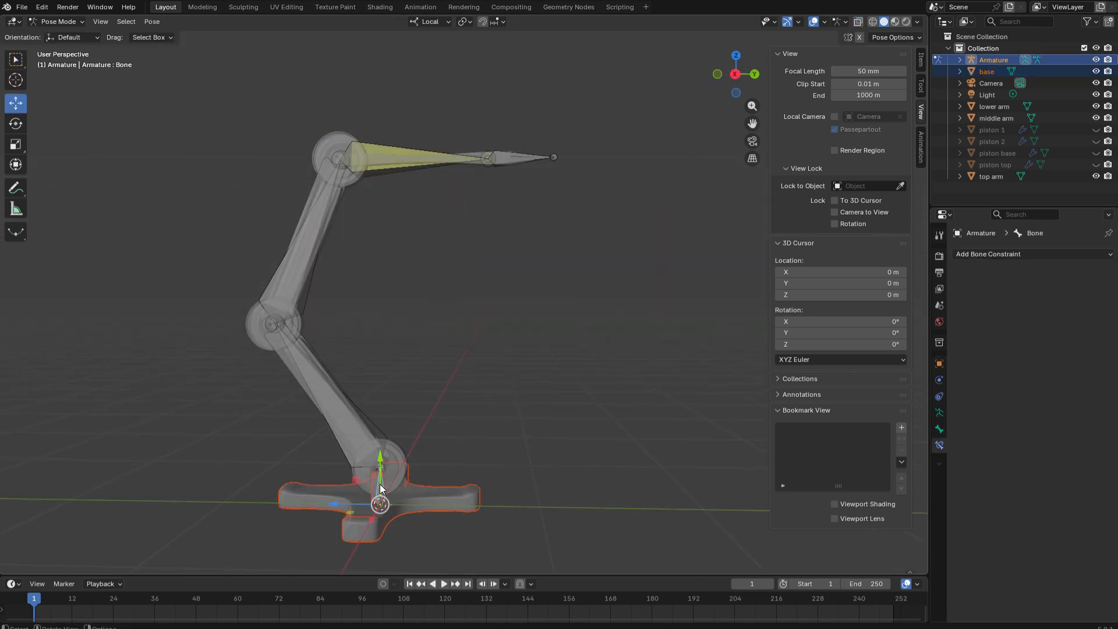
key(ctrl+p)
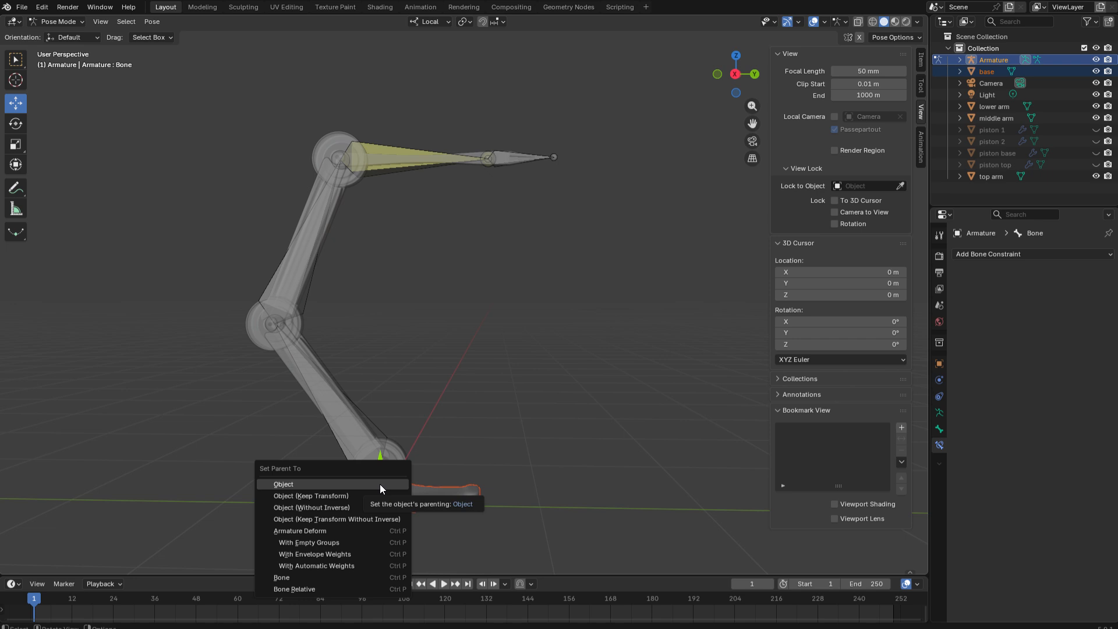
click(281, 577)
- Parent the lower arm mesh to the lower arm bone of the armature using the Bone parenting option
middle_drag(460, 454, 489, 435)
key(ctrl+Tab)
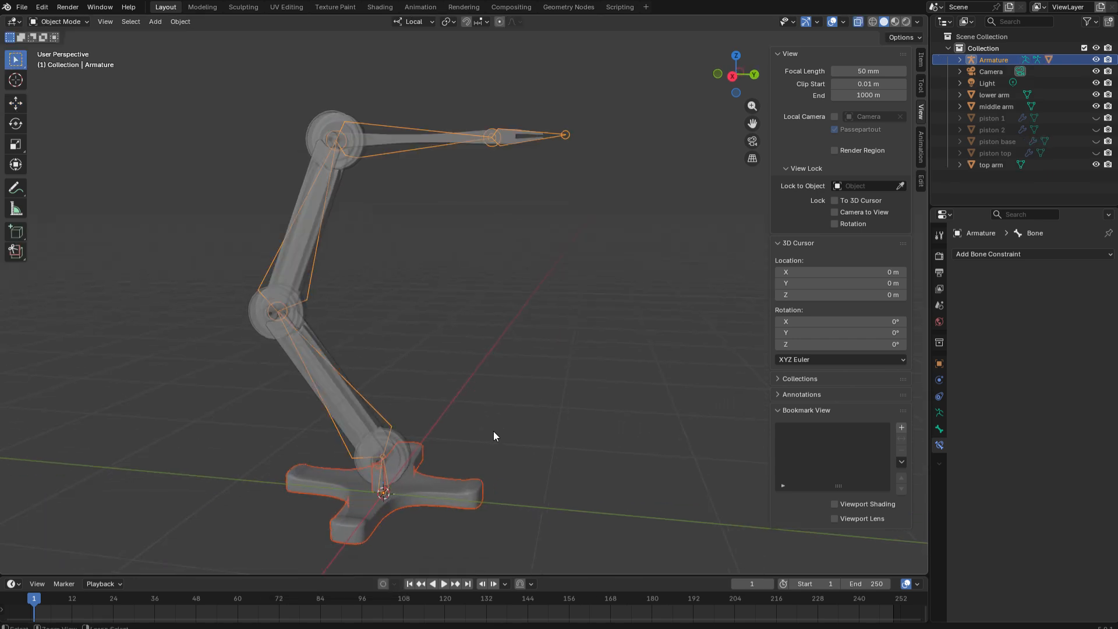
click(347, 417)
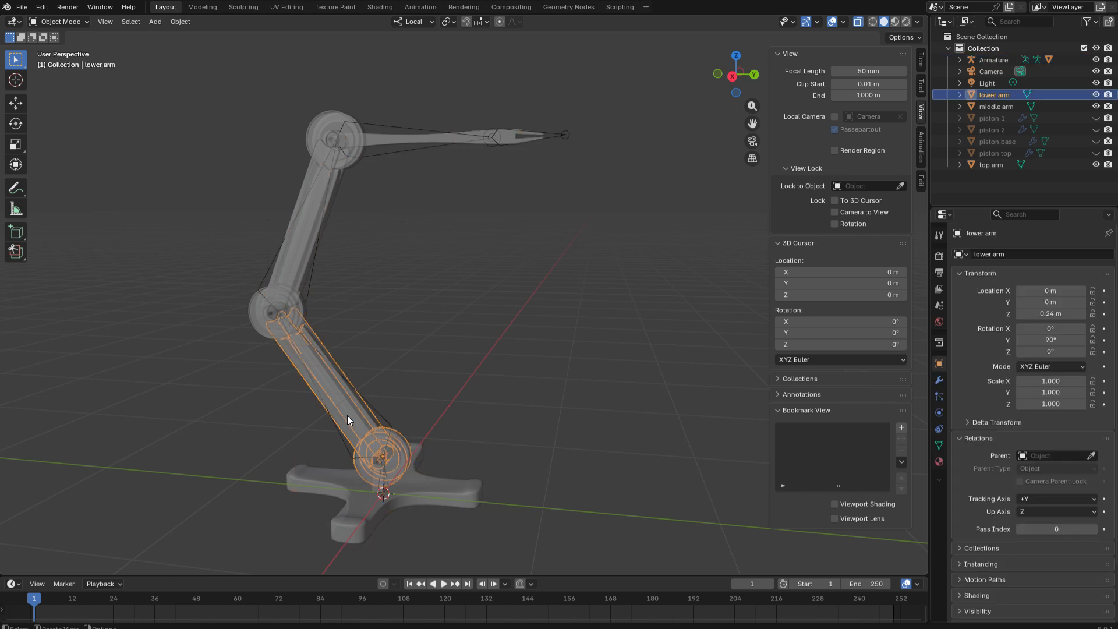
shift+click(347, 415)
key(ctrl+Tab)
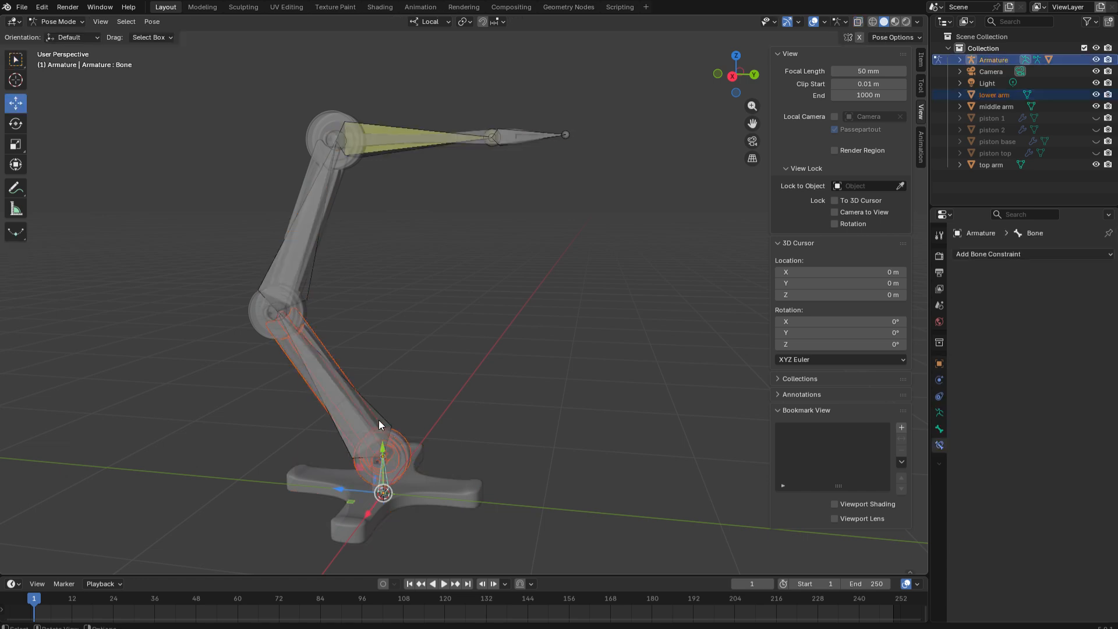
click(378, 420)
key(ctrl+p)
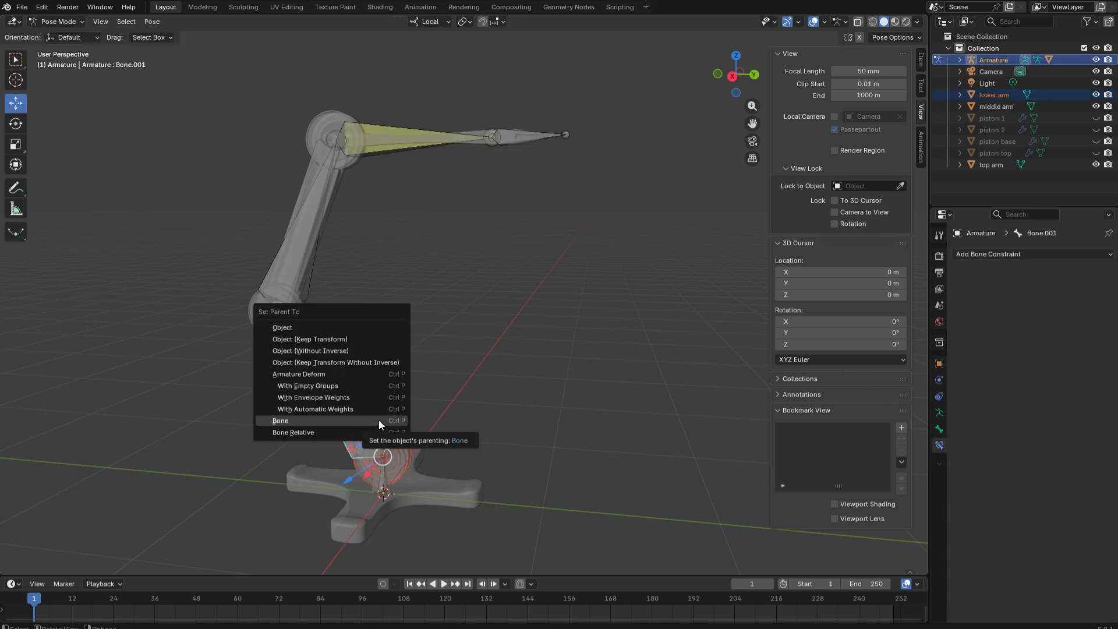
click(378, 421)
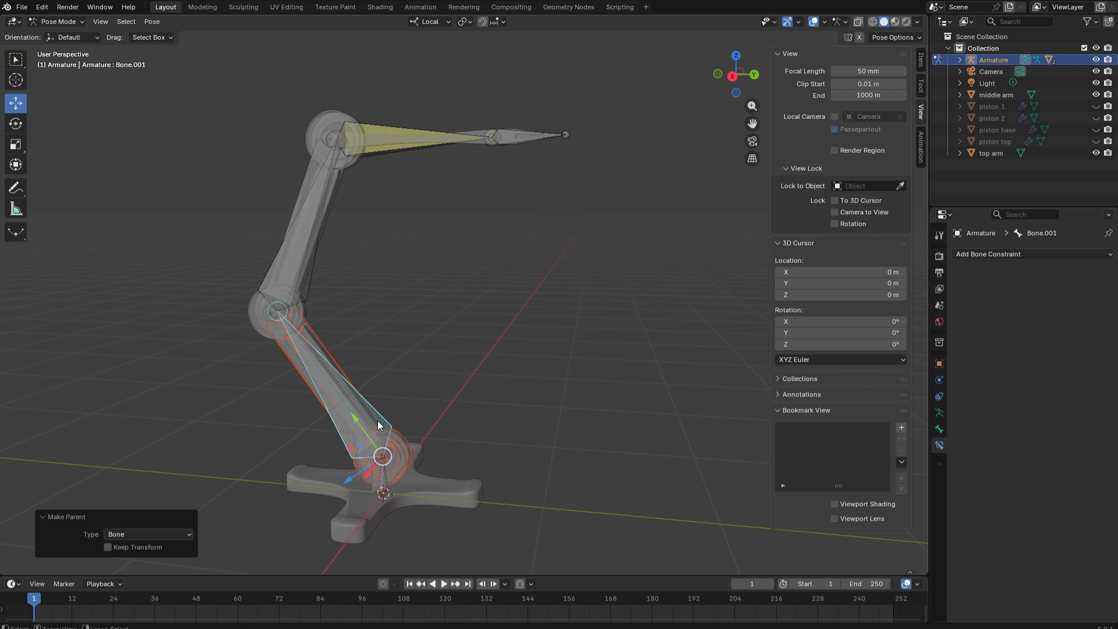
- Parent the middle arm mesh to the middle arm bone using the Bone parenting option
key(ctrl+Tab)
click(309, 281)
shift+click(309, 285)
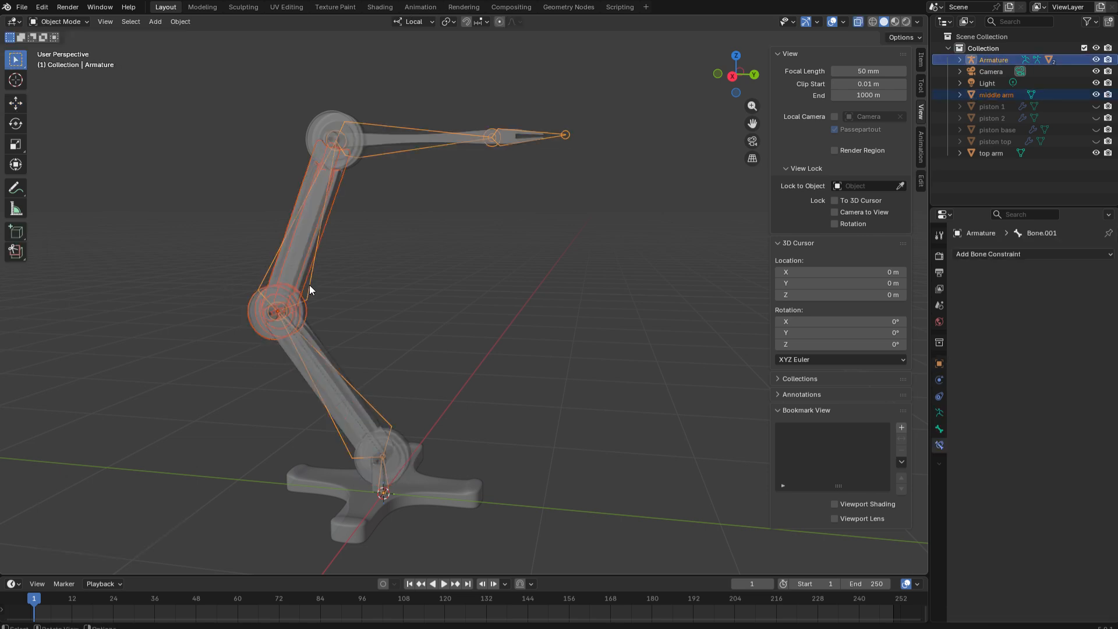
key(ctrl+Tab)
key(ctrl+p)
click(309, 284)
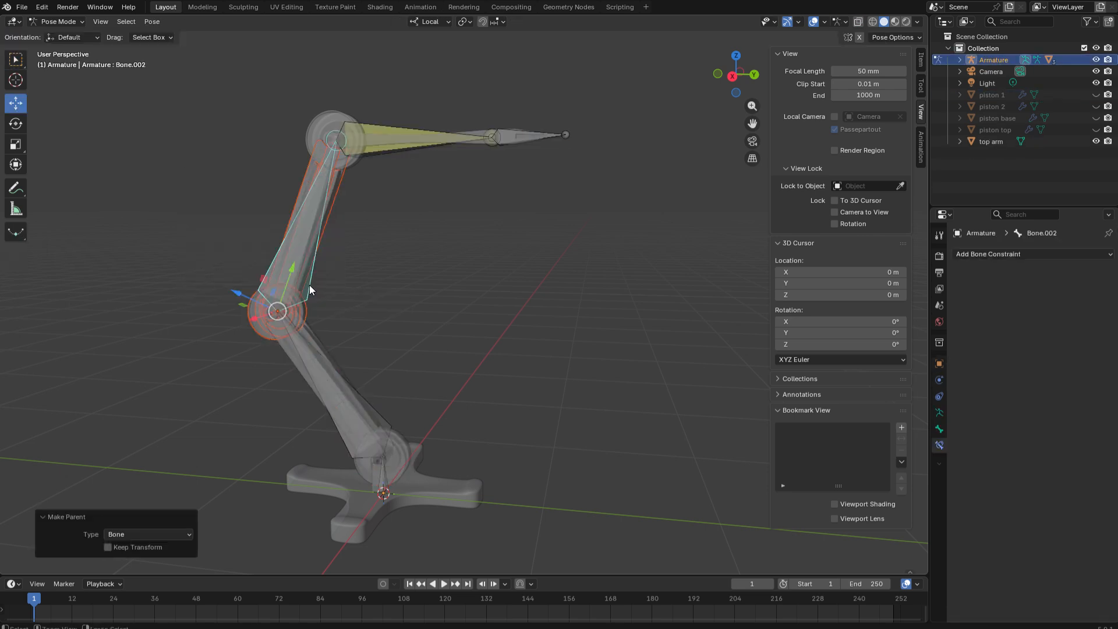
- Parent the top arm mesh to the top arm bone using the Bone parenting option
key(ctrl+Tab)
click(331, 121)
shift+click(372, 124)
key(ctrl+Tab)
key(ctrl+p)
click(386, 130)
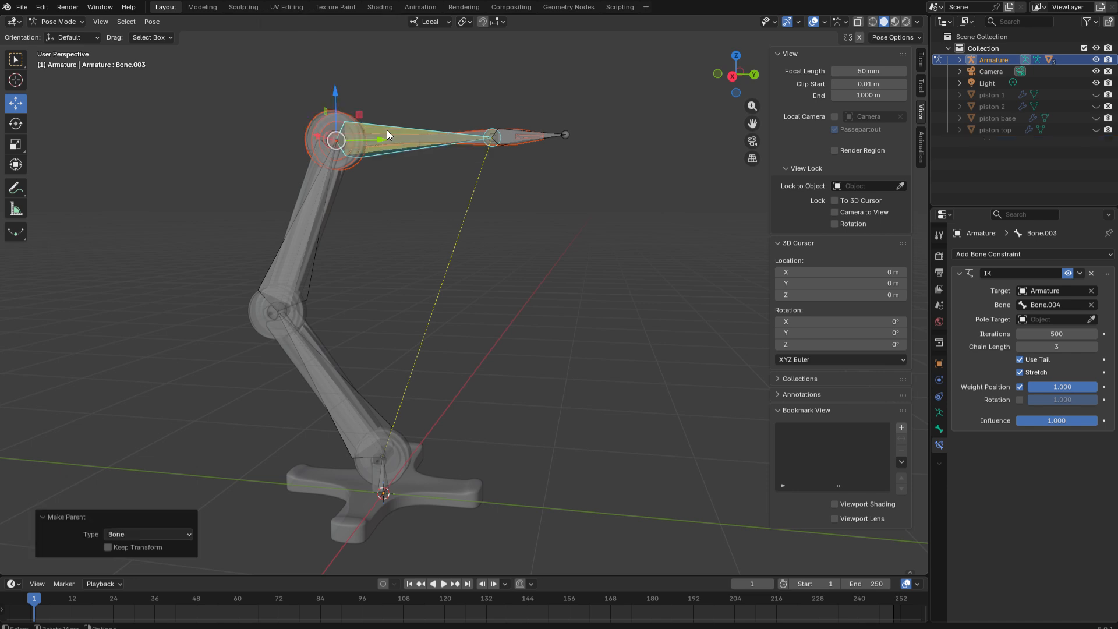
- Test the parented arm by moving the tip control bone down in its local YZ plane in Pose Mode, and undo the move
key(ctrl+Tab)
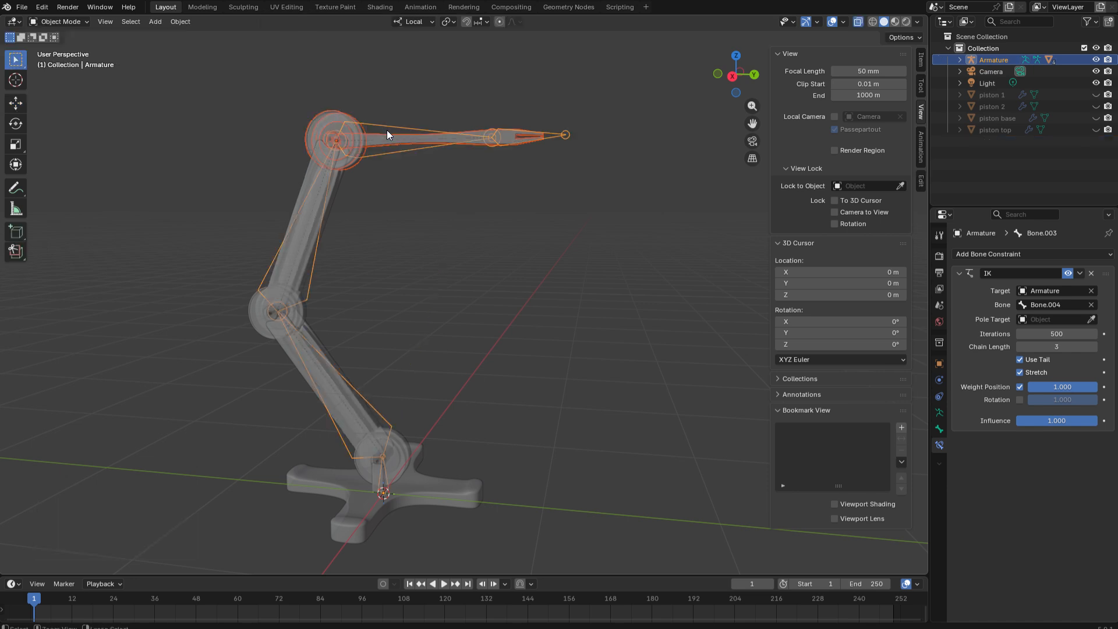
click(418, 208)
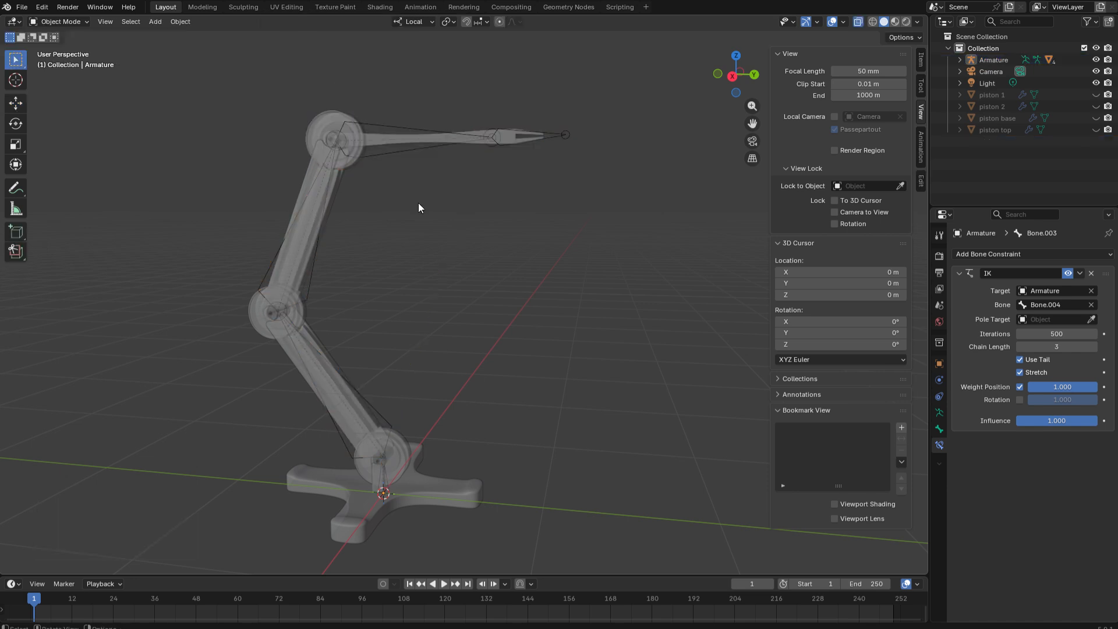
click(553, 136)
key(ctrl+Tab)
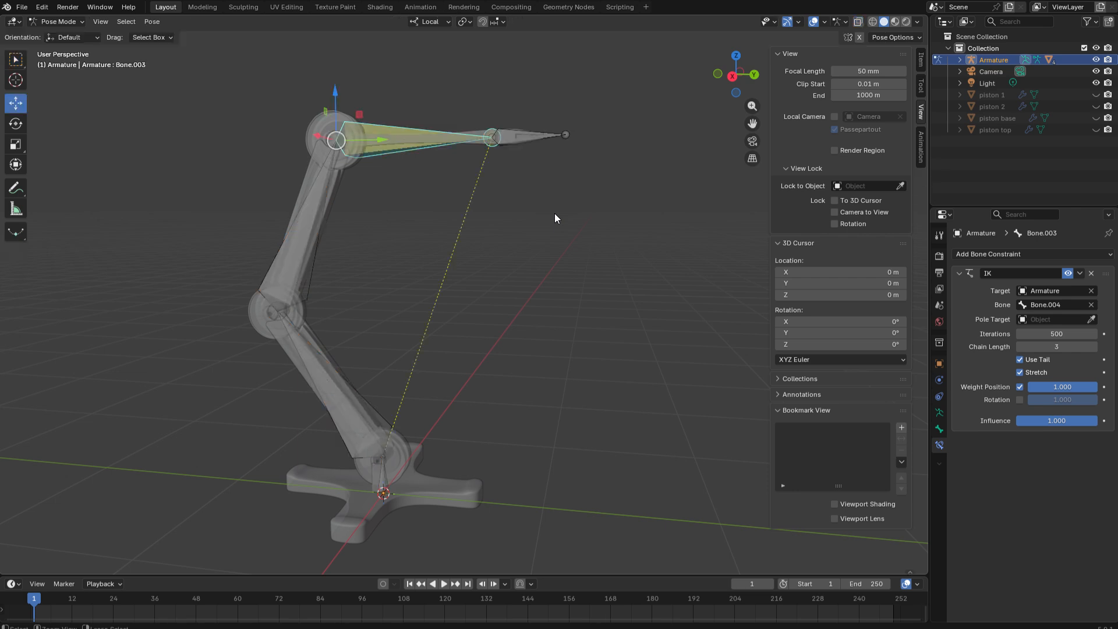
click(523, 135)
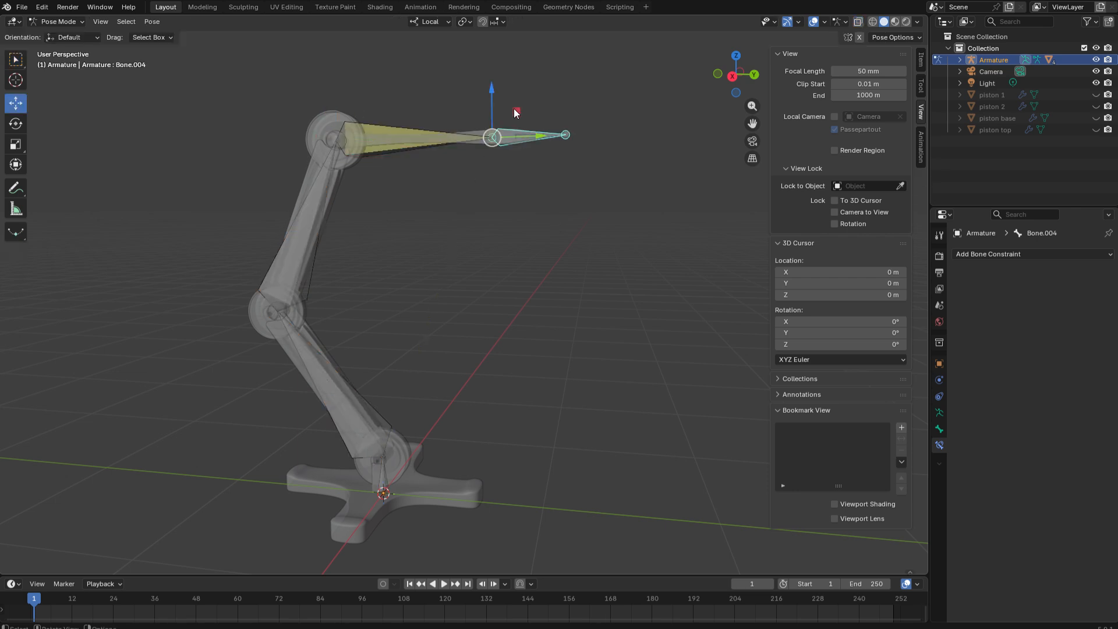
drag(516, 112, 533, 208)
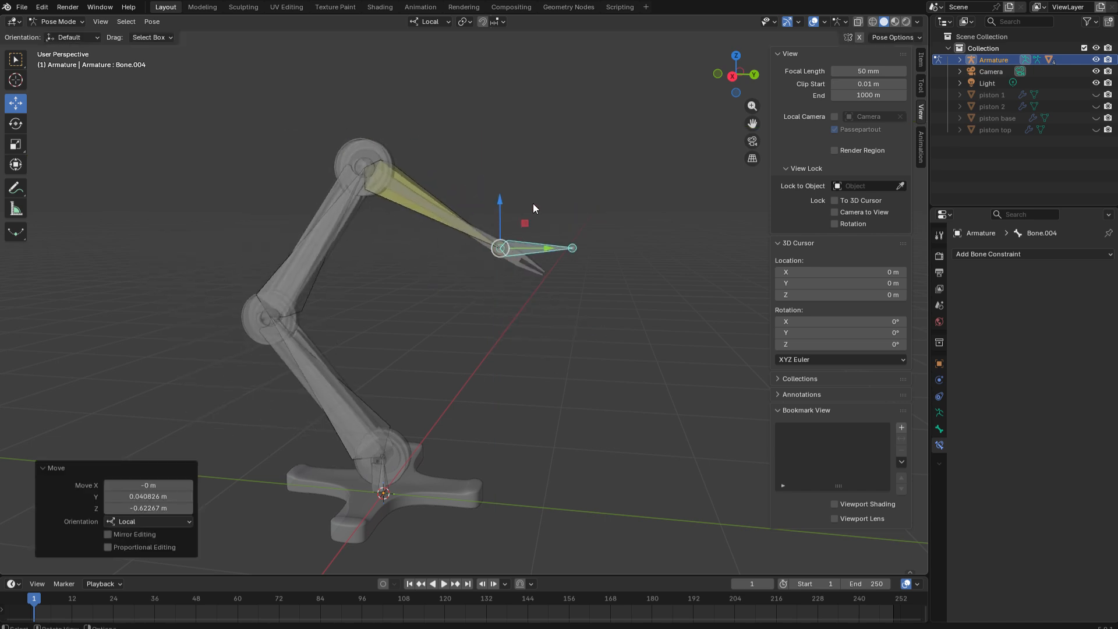
key(ctrl+z)
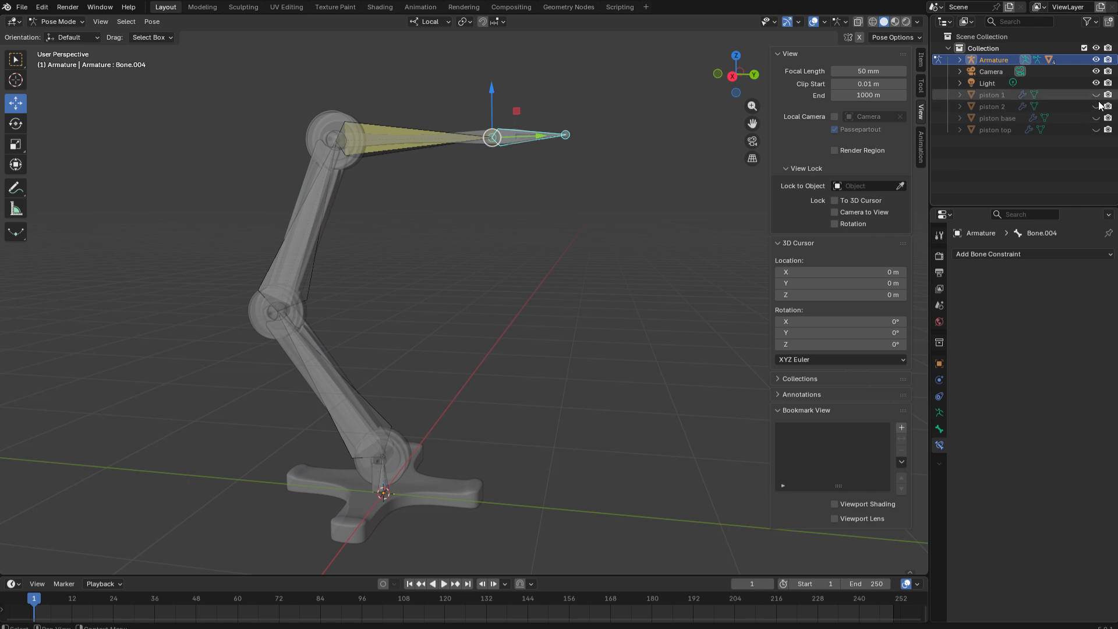
- Unhide piston 1, piston 2, piston base and piston top, and put the armature in Edit Mode
drag(1096, 96, 1098, 130)
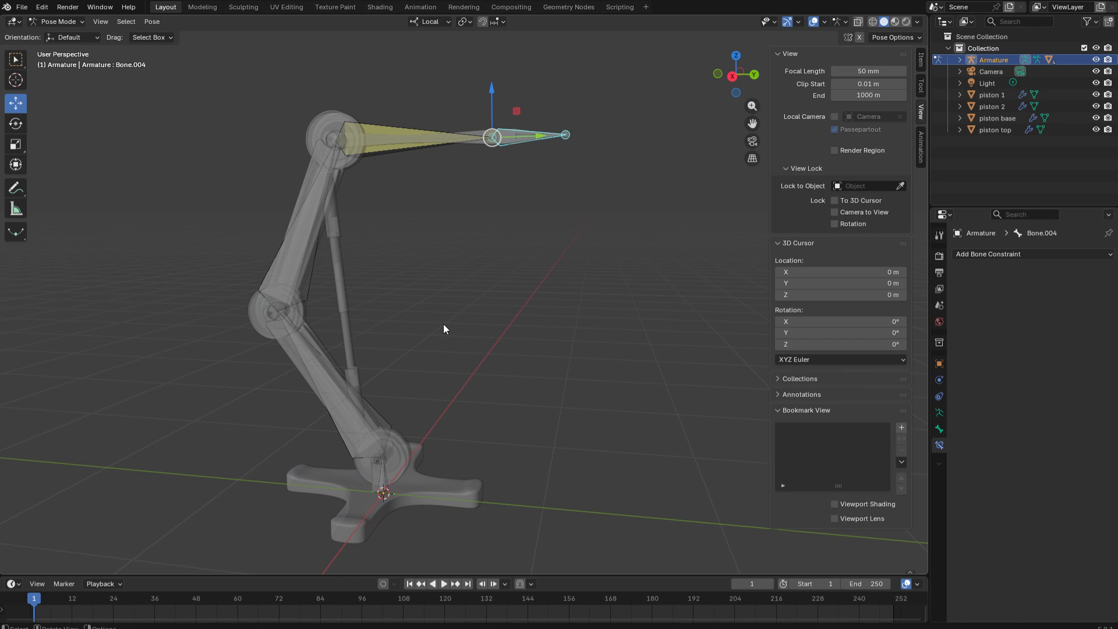
key(ctrl+Tab)
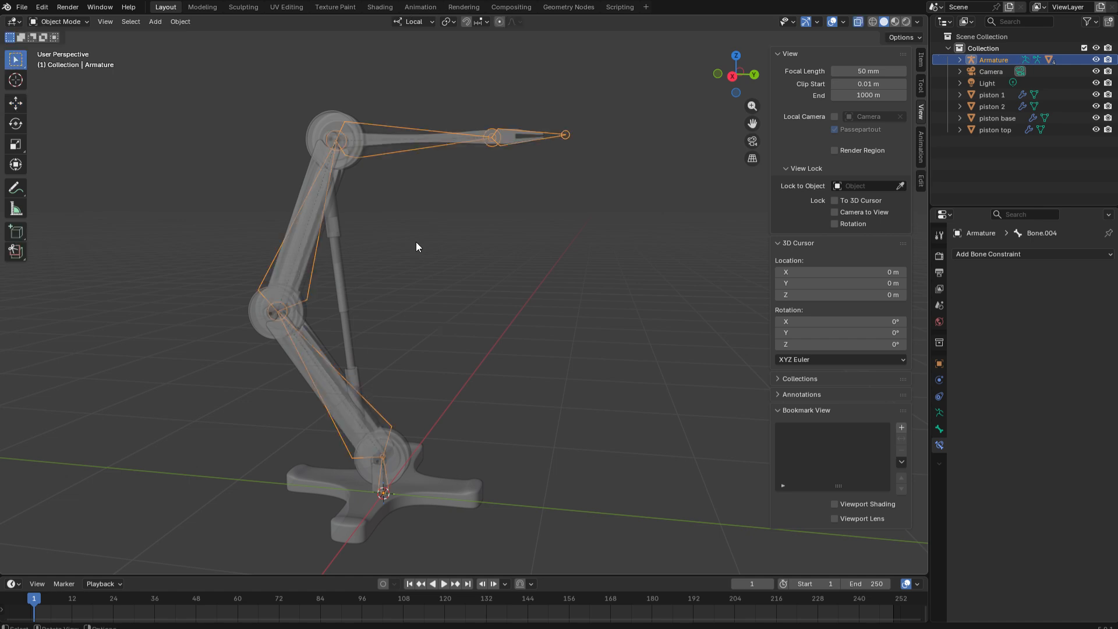
key(Tab)
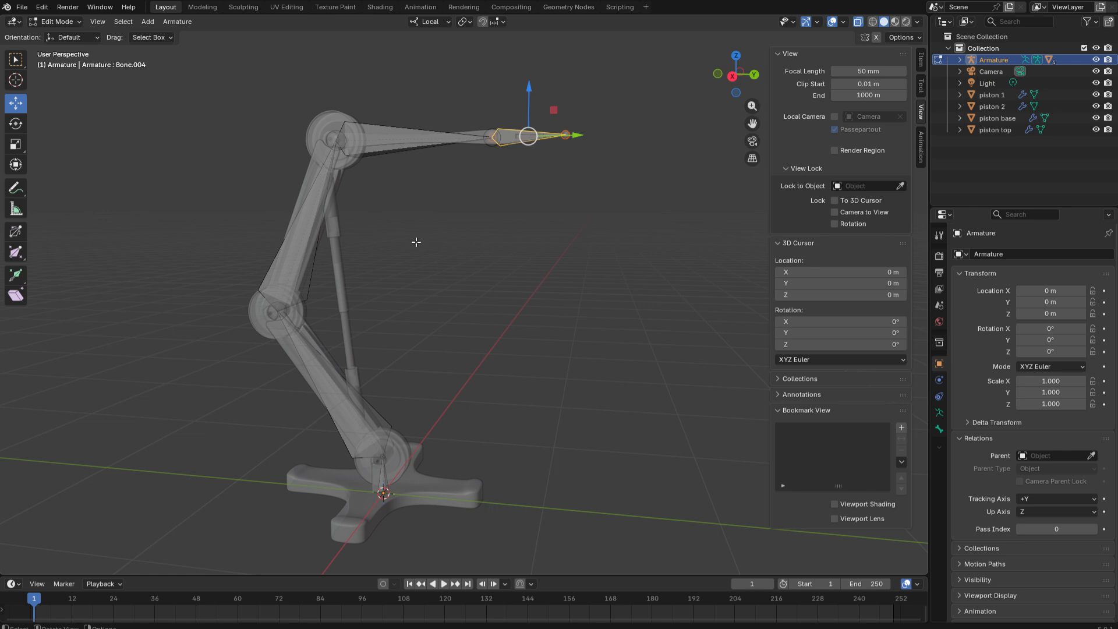
- In right orthographic view, place the 3D cursor at the piston's upper pivot on the middle arm and set its X location to 0
click(732, 76)
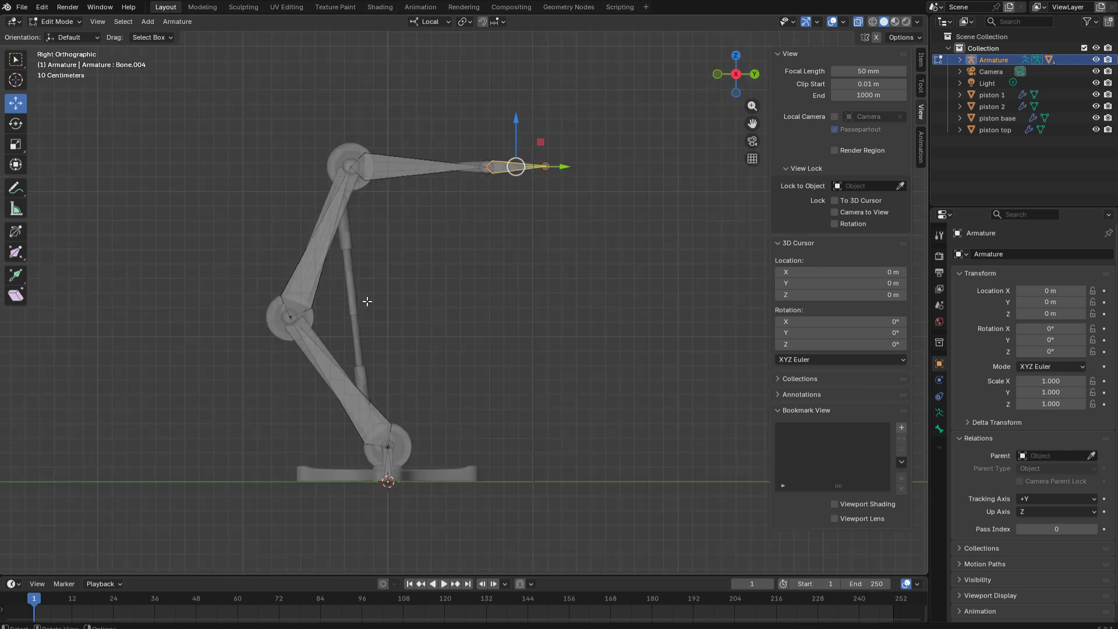
scroll(341, 219, up, 4)
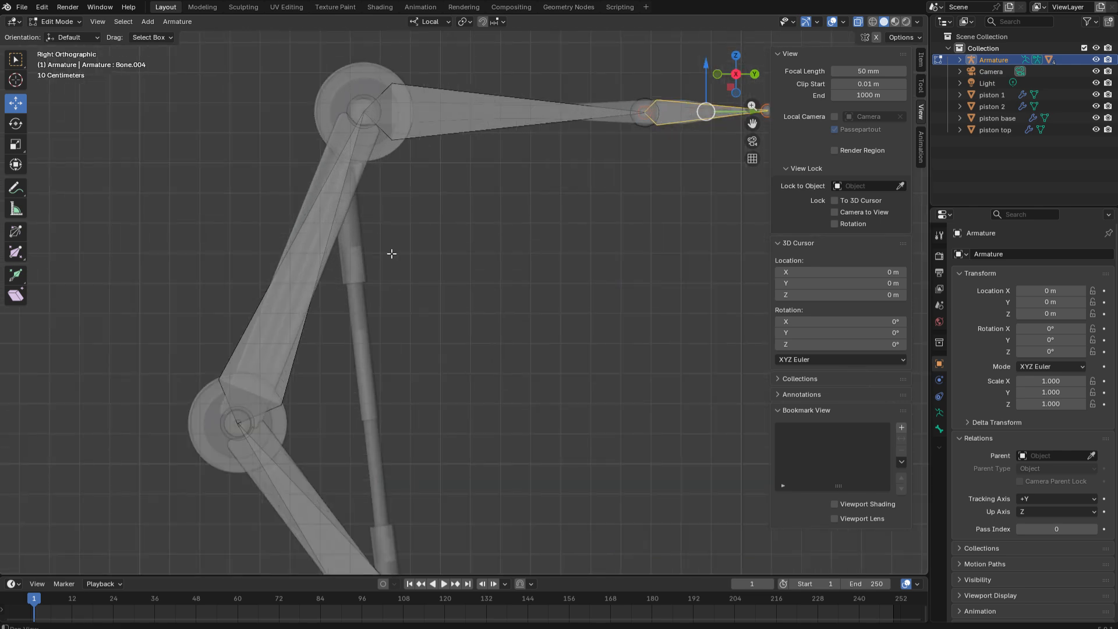
shift+middle_drag(391, 253, 412, 310)
click(16, 80)
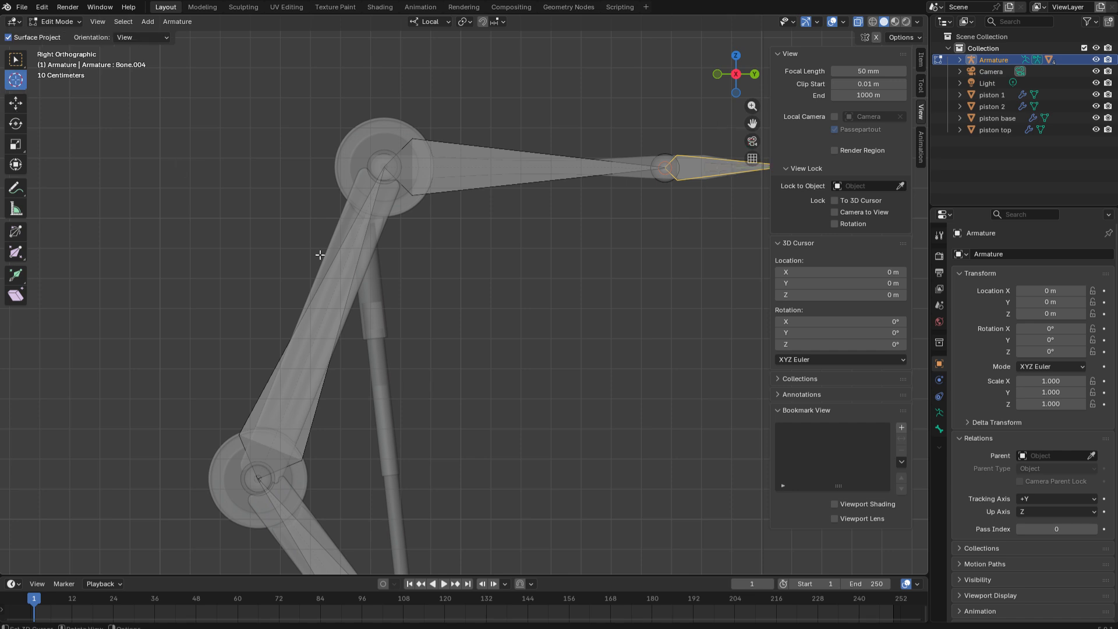
click(363, 225)
click(857, 272)
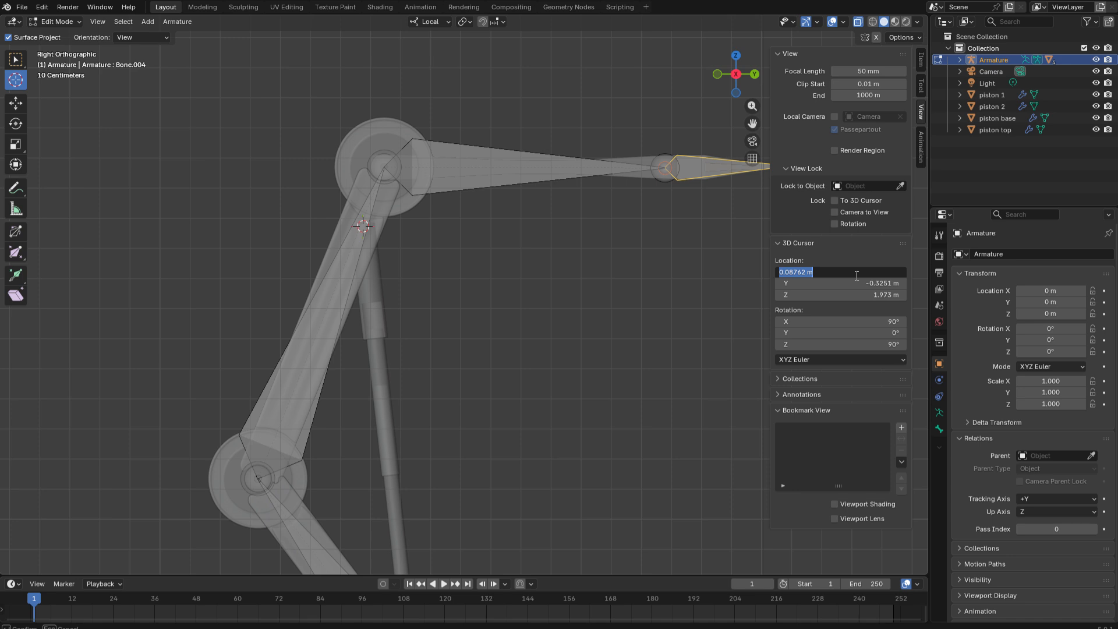
text(0)
key(Return)
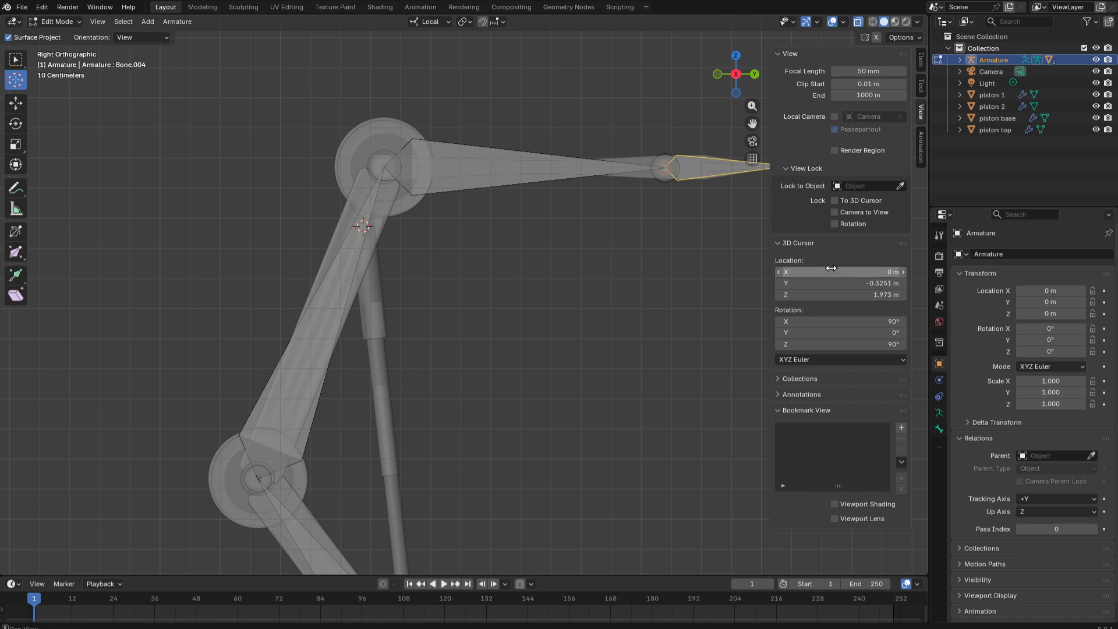
- Add a bone at the 3D cursor and move its tip about 1.4 m down, just past the end of the upper piston sleeve
key(w)
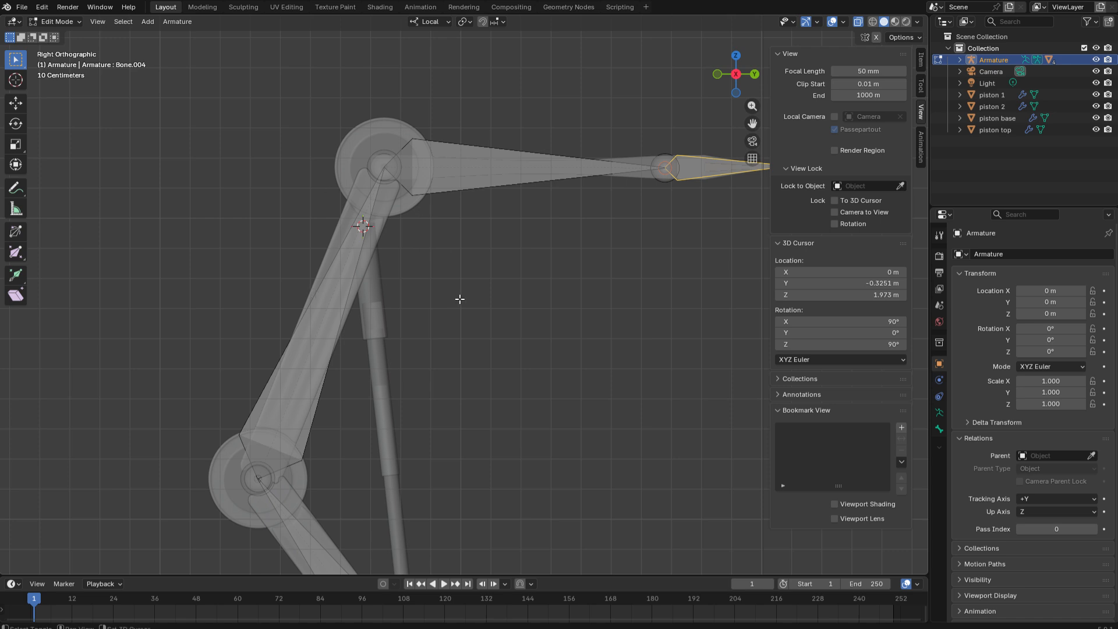
key(shift+a)
scroll(460, 299, down, 1)
shift+middle_drag(393, 69, 404, 159)
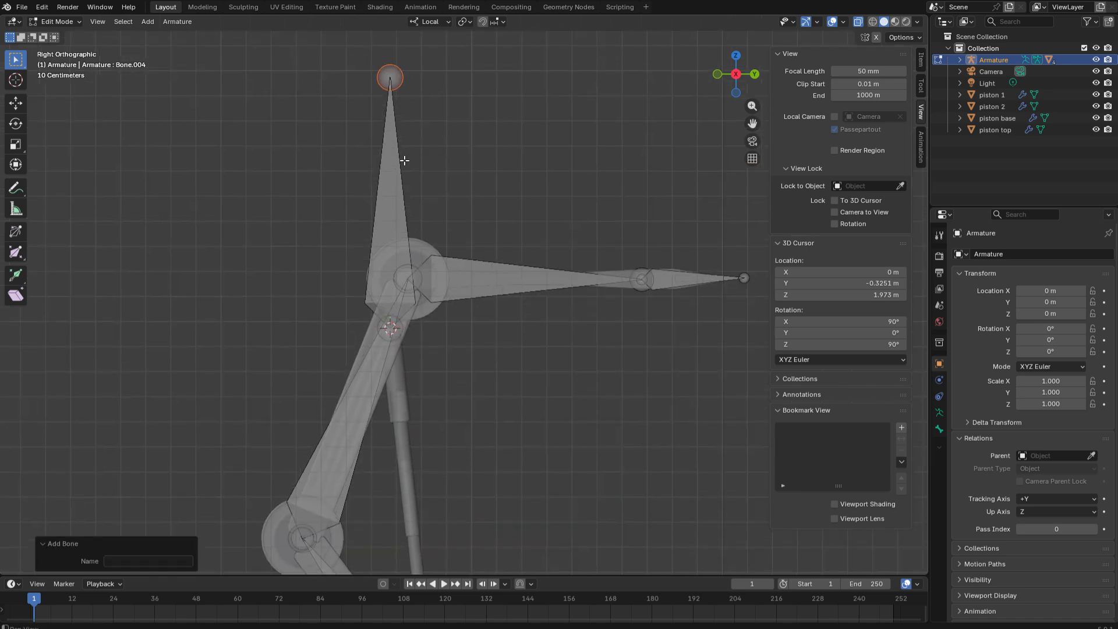
click(393, 76)
key(shift+space)
key(g)
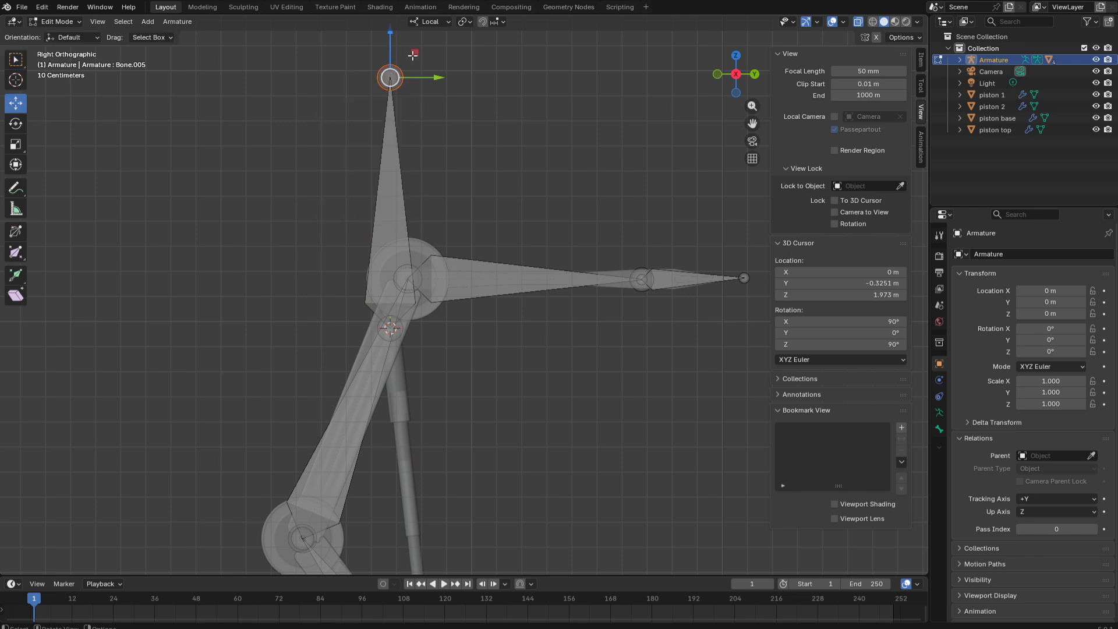
drag(393, 77, 402, 430)
scroll(425, 441, up, 1)
scroll(425, 441, up, 2)
shift+middle_drag(426, 441, 513, 382)
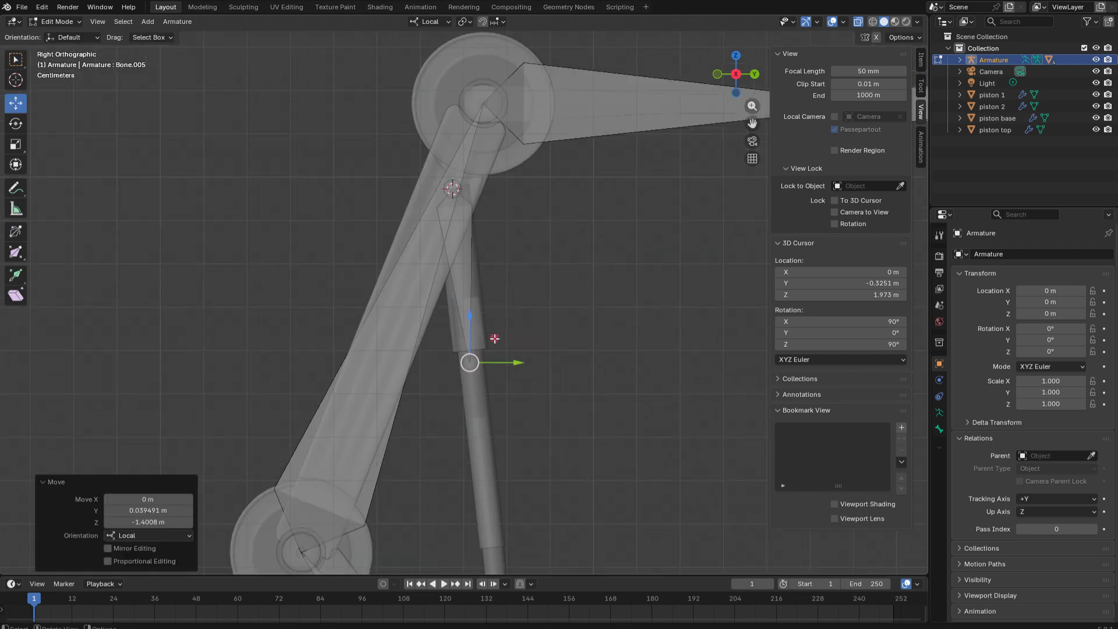
drag(495, 337, 489, 349)
scroll(504, 393, up, 2)
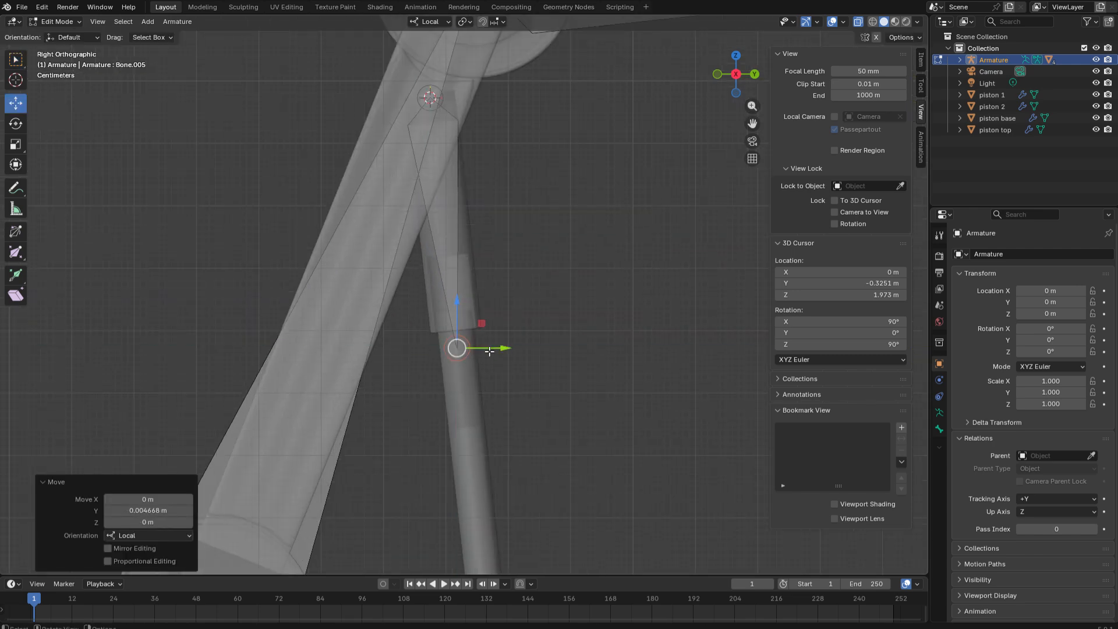
- Place the 3D cursor at the piston's lower pivot on the lower arm and set its X location to 0
scroll(492, 356, down, 4)
shift+middle_drag(509, 419, 486, 173)
click(19, 83)
scroll(458, 441, up, 3)
scroll(454, 441, up, 2)
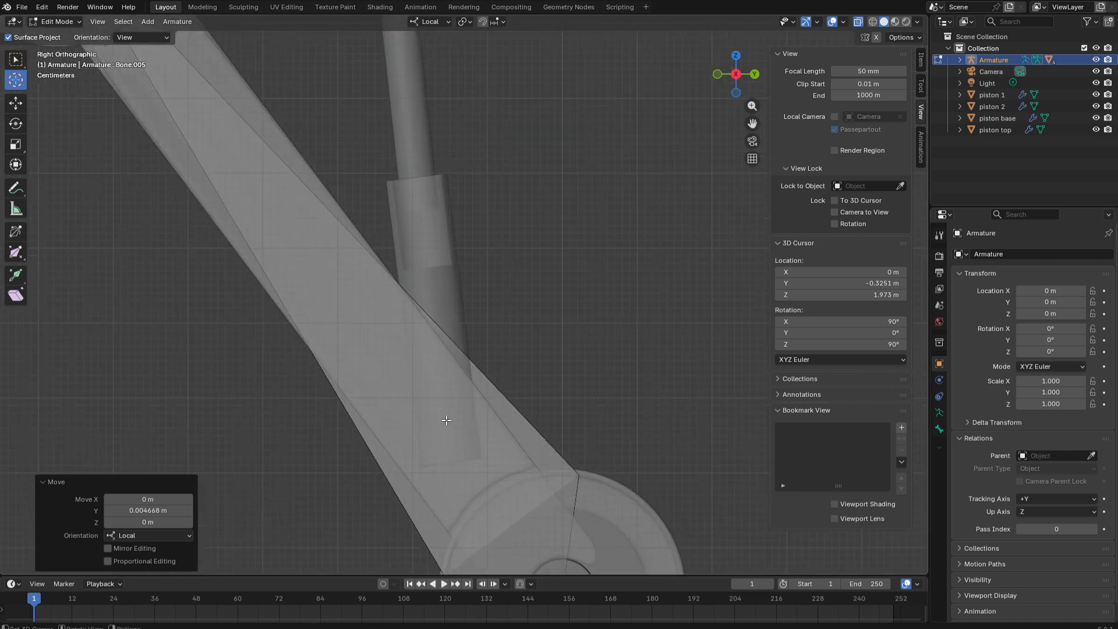
click(445, 421)
click(824, 273)
text(0)
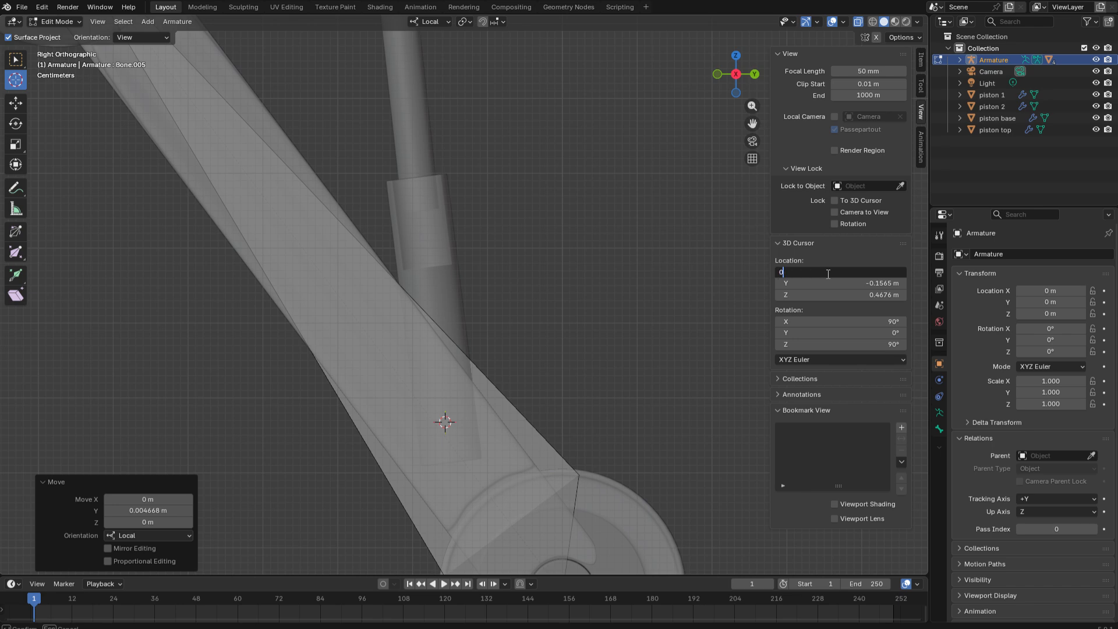
key(Return)
- Add a bone at the lower pivot and move its tip about 0.65 m down to the upper end of the lower piston sleeve
scroll(567, 304, down, 2)
scroll(567, 303, down, 1)
shift+middle_drag(576, 265, 525, 348)
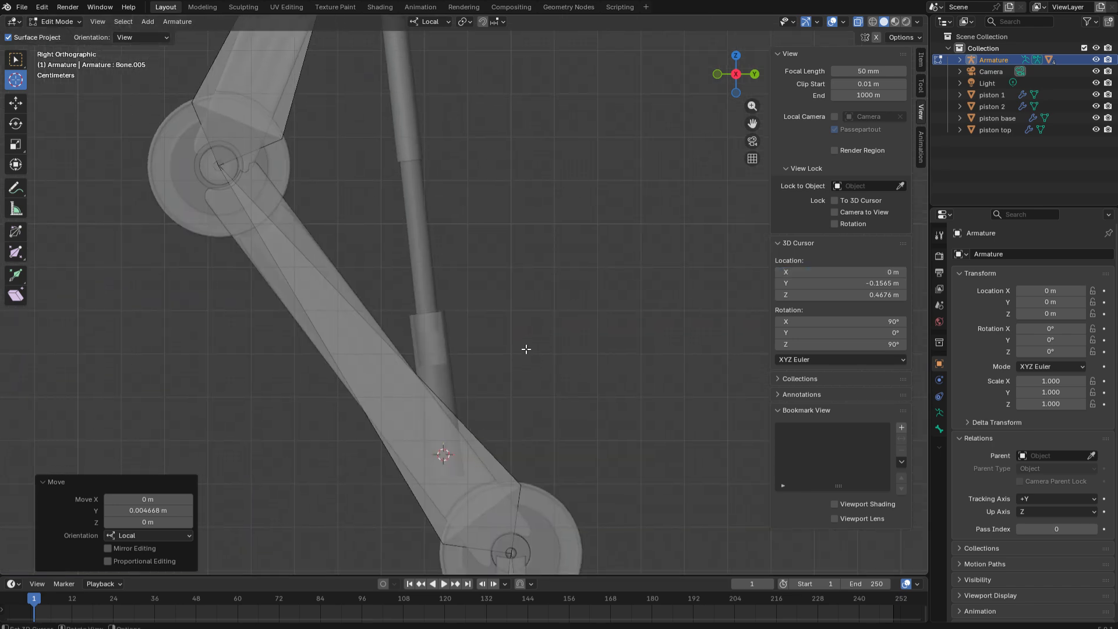
key(shift+a)
scroll(526, 341, down, 2)
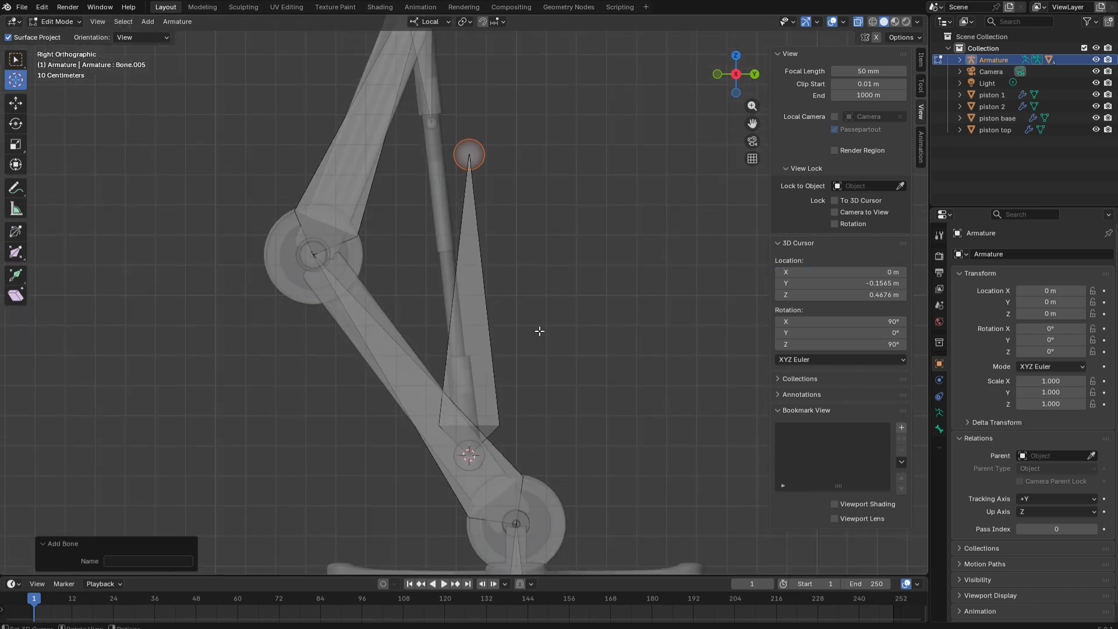
key(shift+space)
key(g)
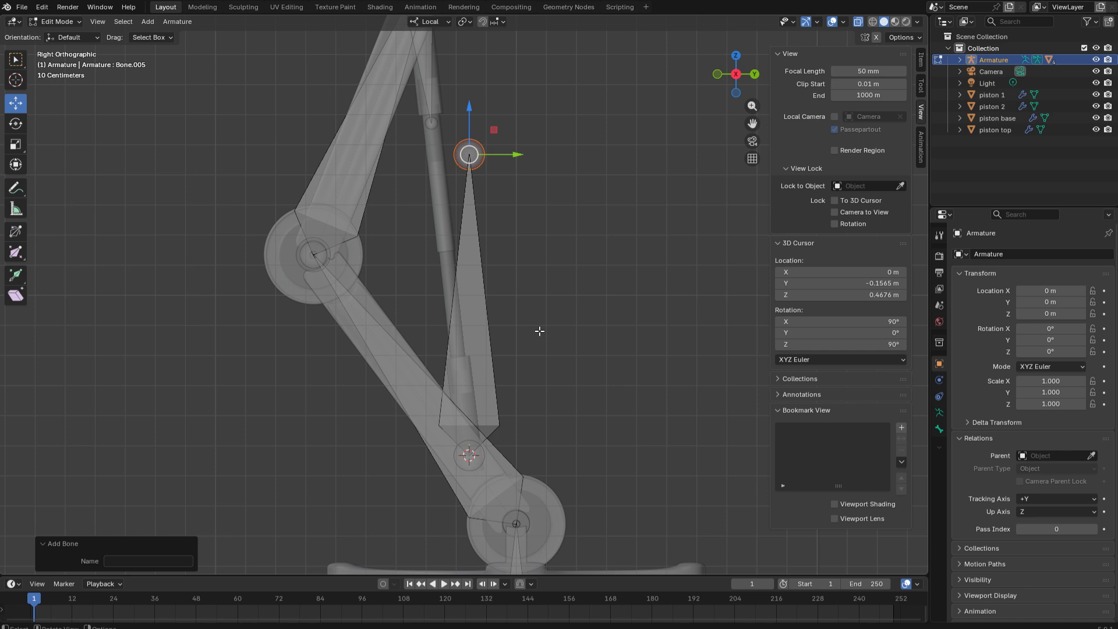
drag(492, 149, 482, 327)
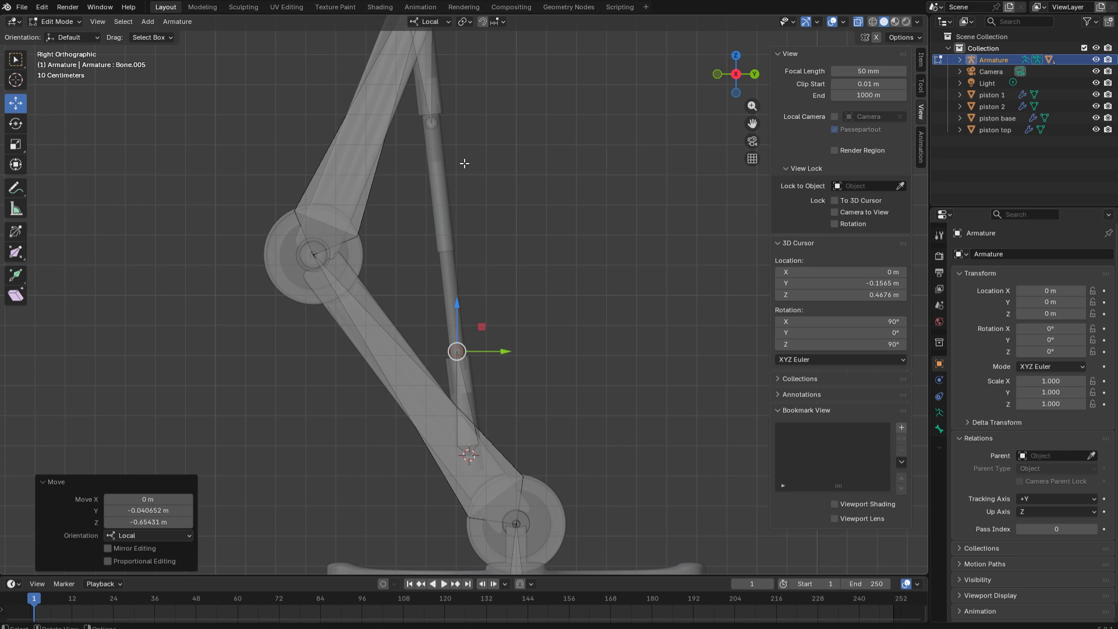
- Parent the lower piston bone to the lower arm bone with Keep Offset
click(461, 395)
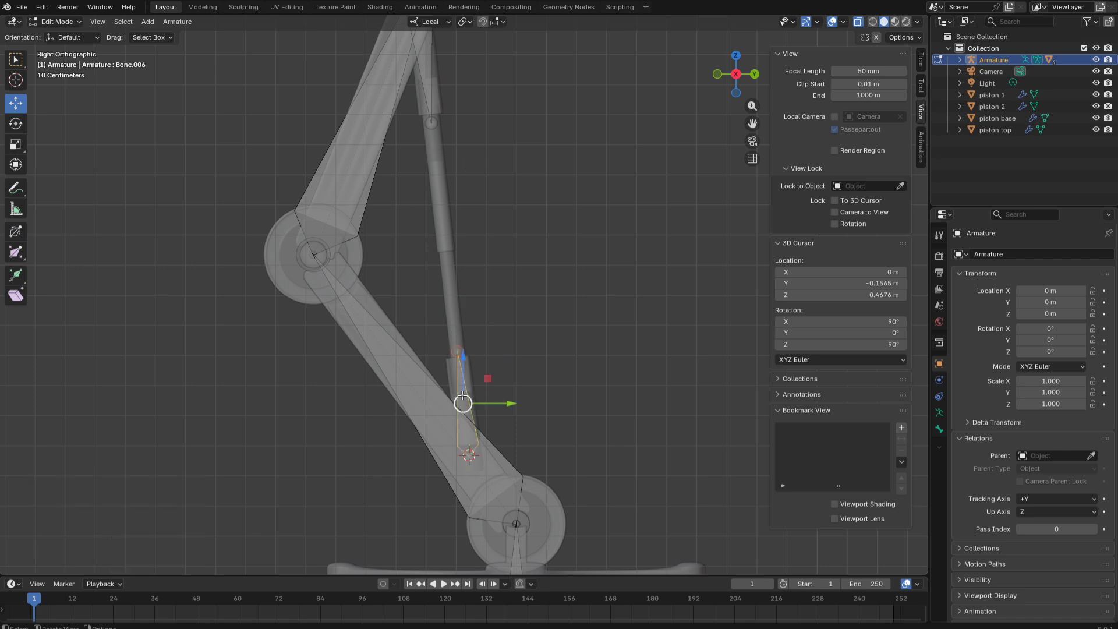
click(421, 400)
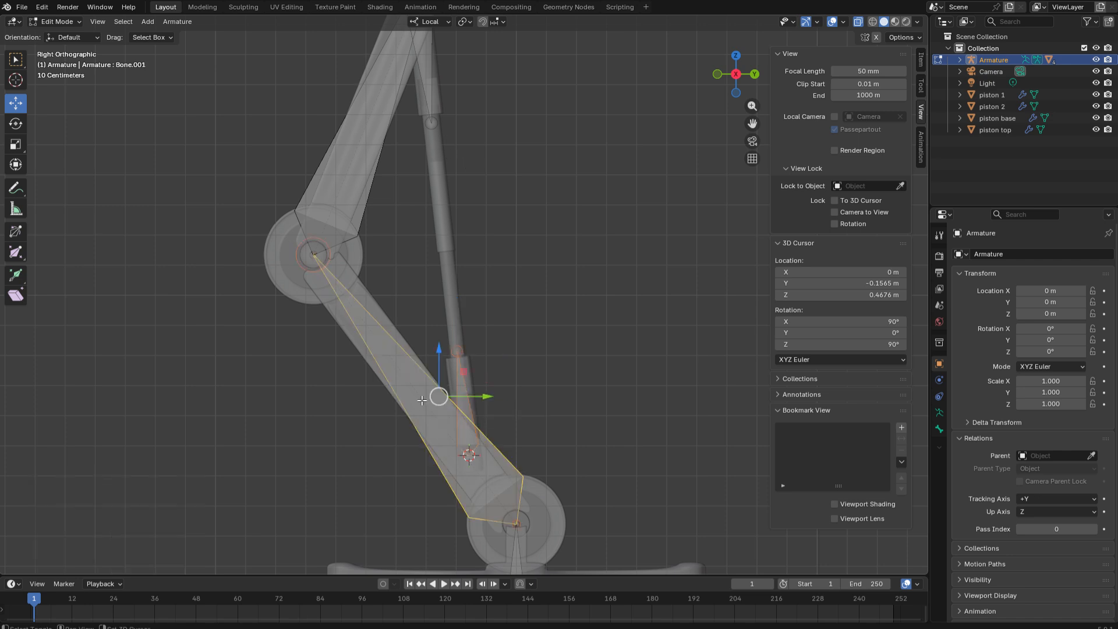
key(ctrl+p)
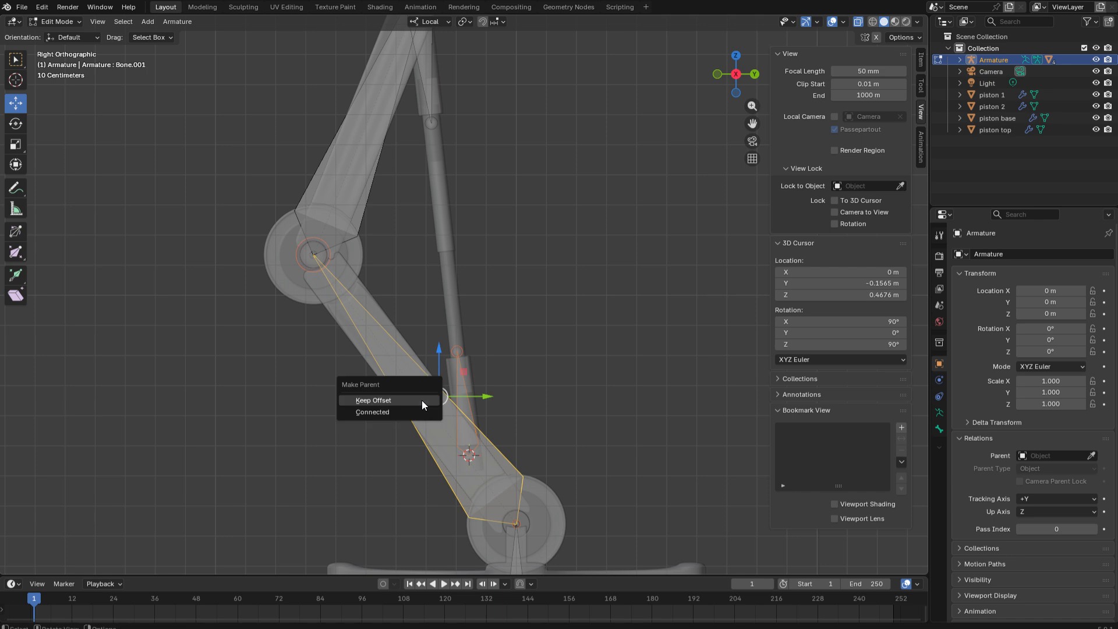
click(422, 400)
- Parent the upper piston bone to the middle arm bone with Keep Offset
shift+middle_drag(533, 319, 543, 409)
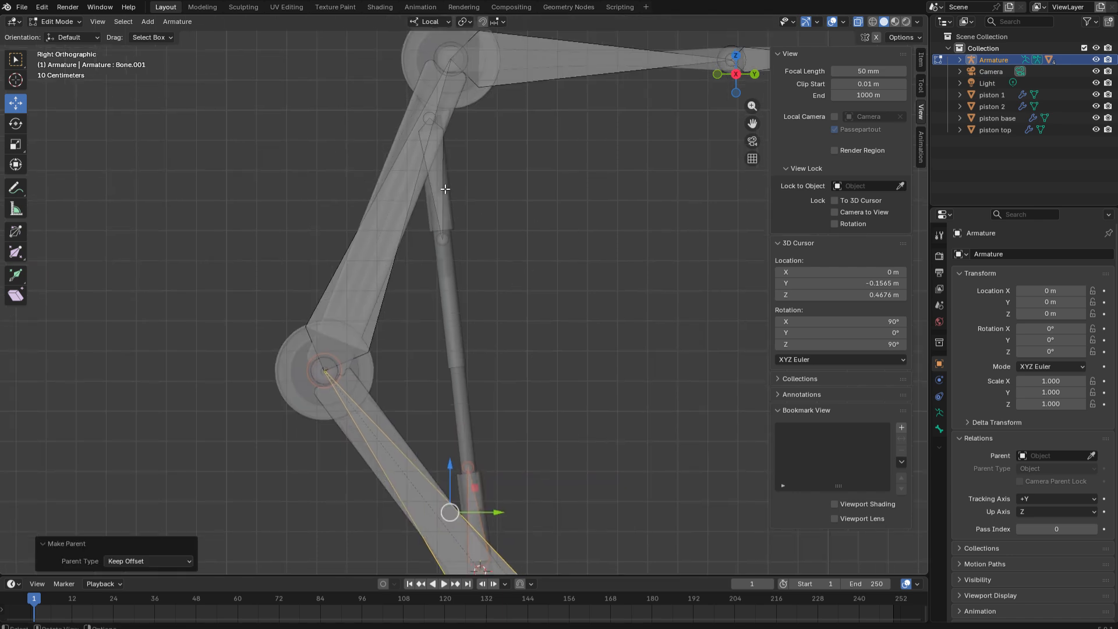
click(436, 184)
shift+click(398, 204)
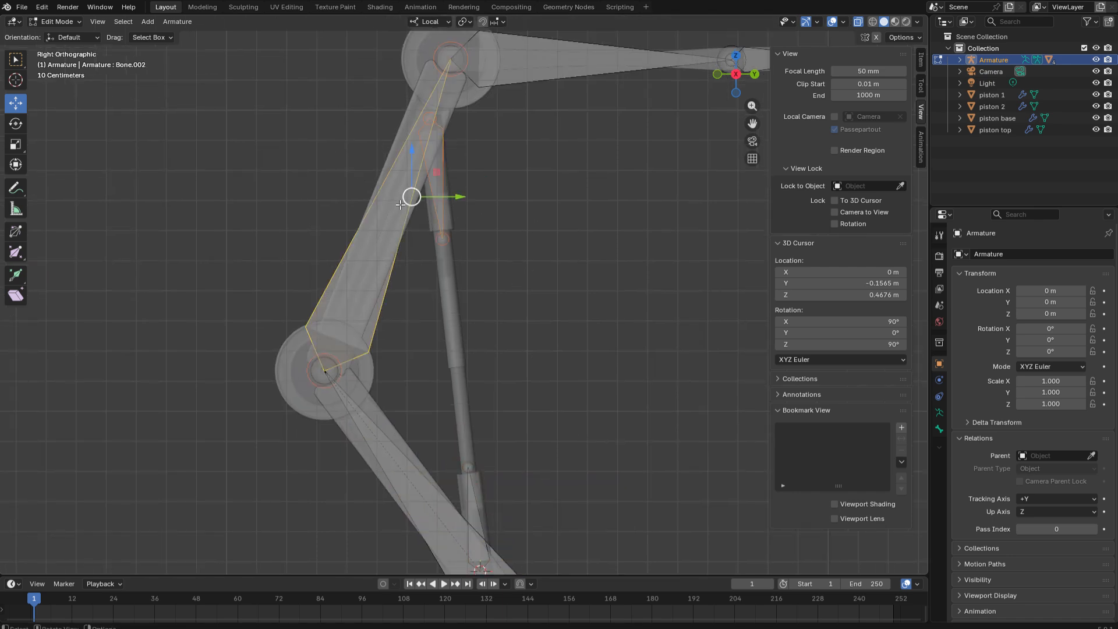
key(ctrl+p)
click(400, 204)
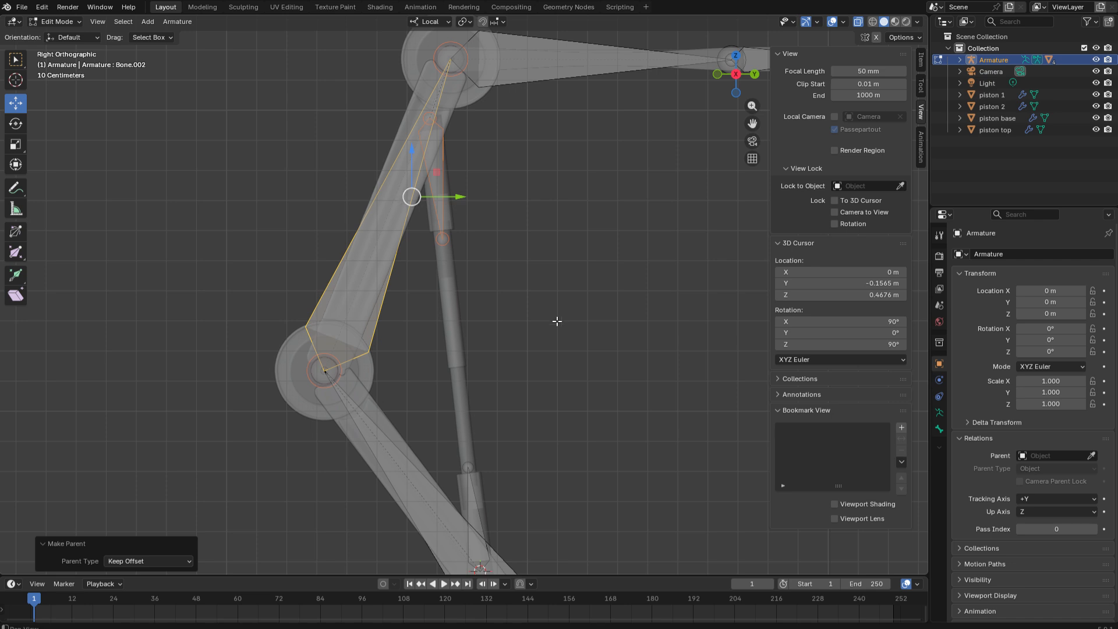
- In Object Mode, add a Plain Axes empty at the 3D cursor on the piston's lower pivot and reduce its display size to about 0.4 m
shift+middle_drag(559, 320, 541, 260)
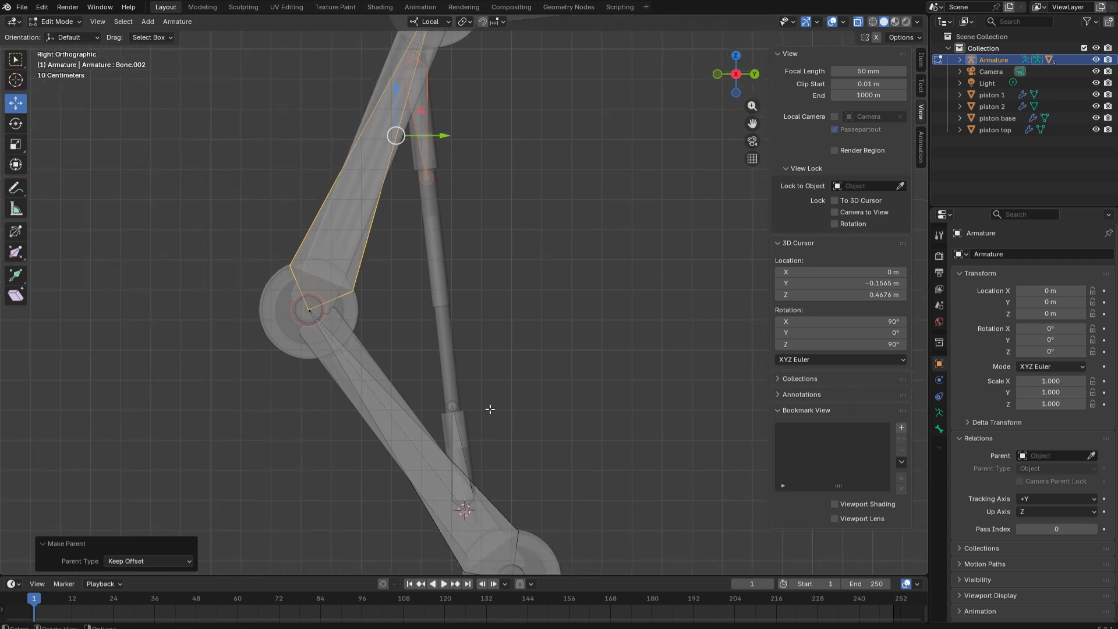
shift+middle_drag(476, 426, 489, 457)
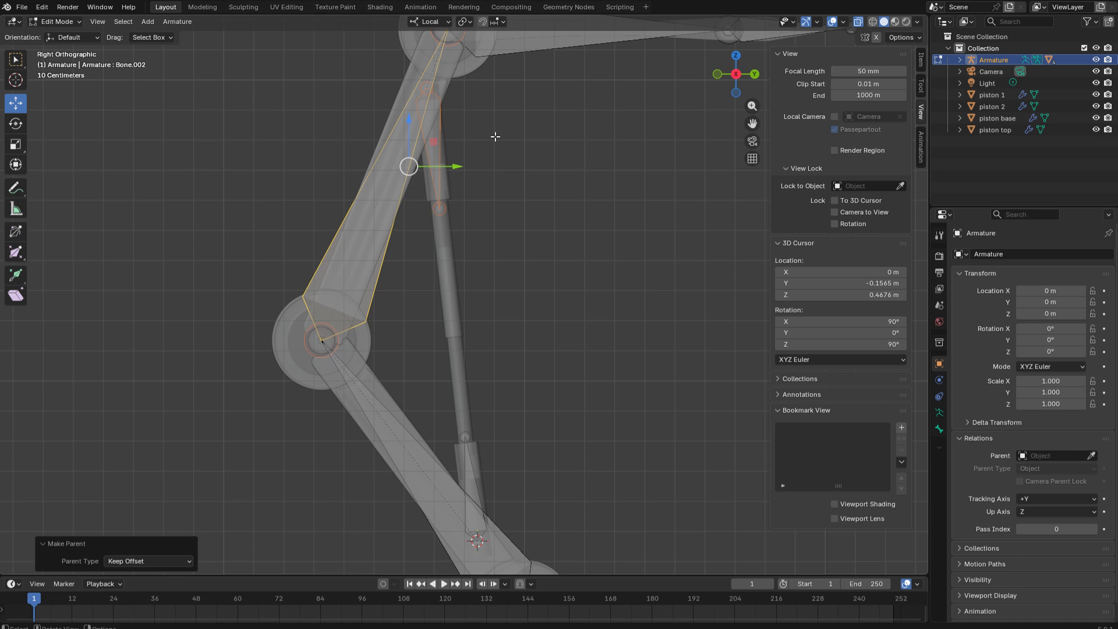
key(Tab)
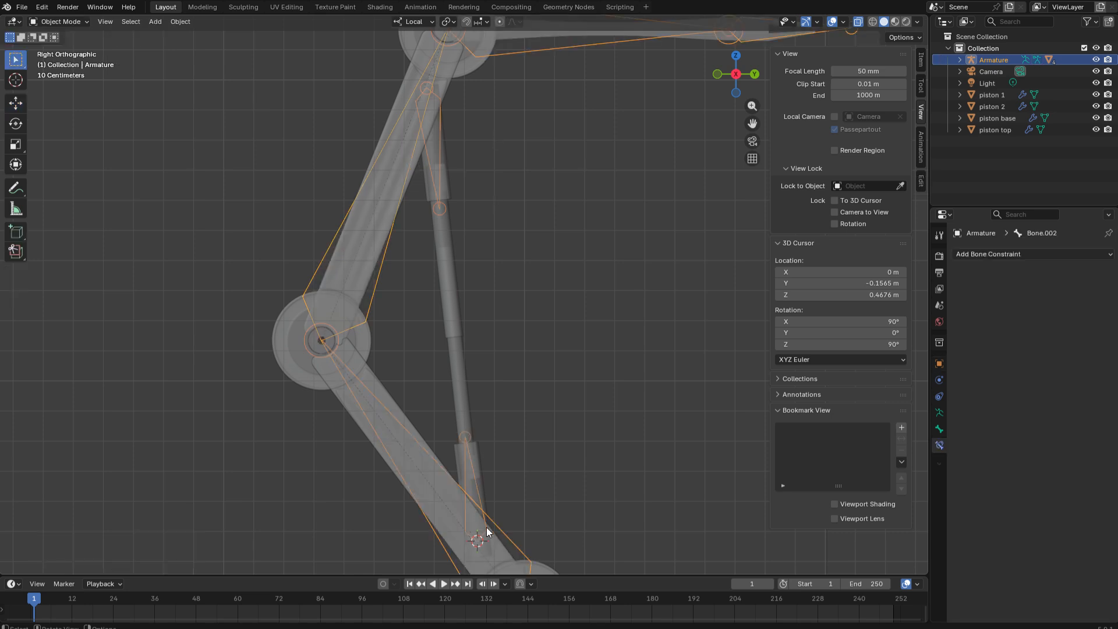
shift+middle_drag(537, 474, 545, 405)
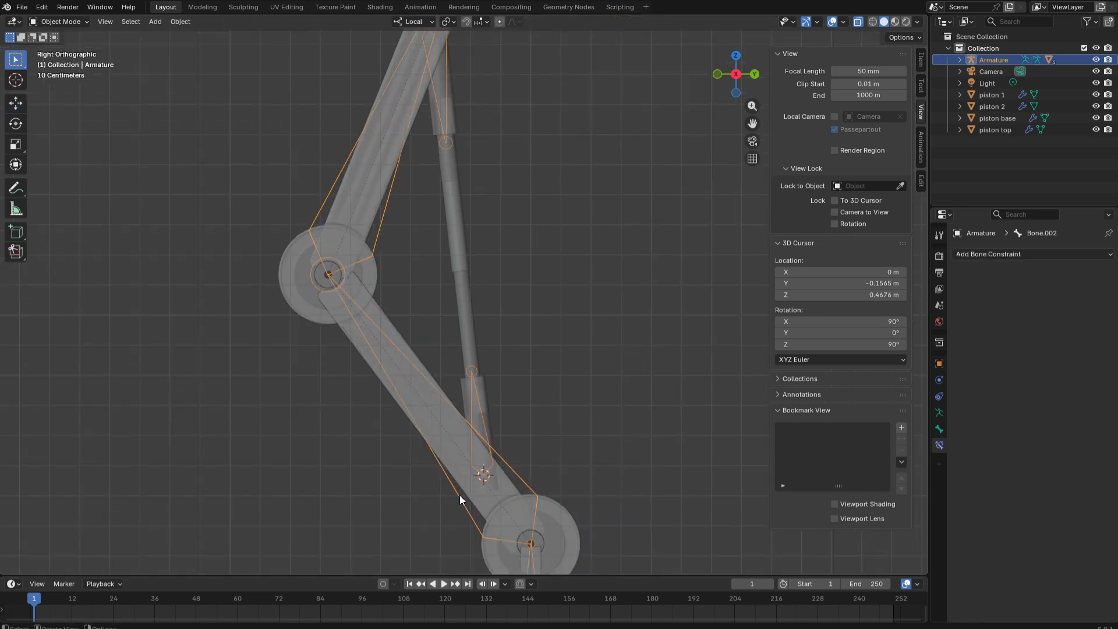
key(shift+a)
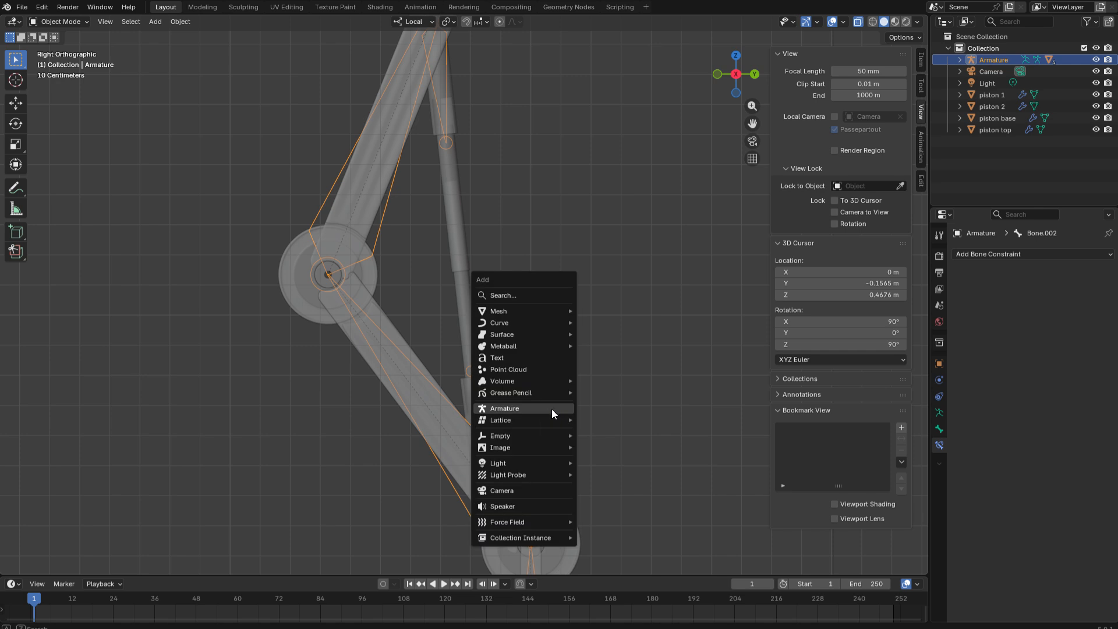
mouse_move(532, 436)
click(605, 435)
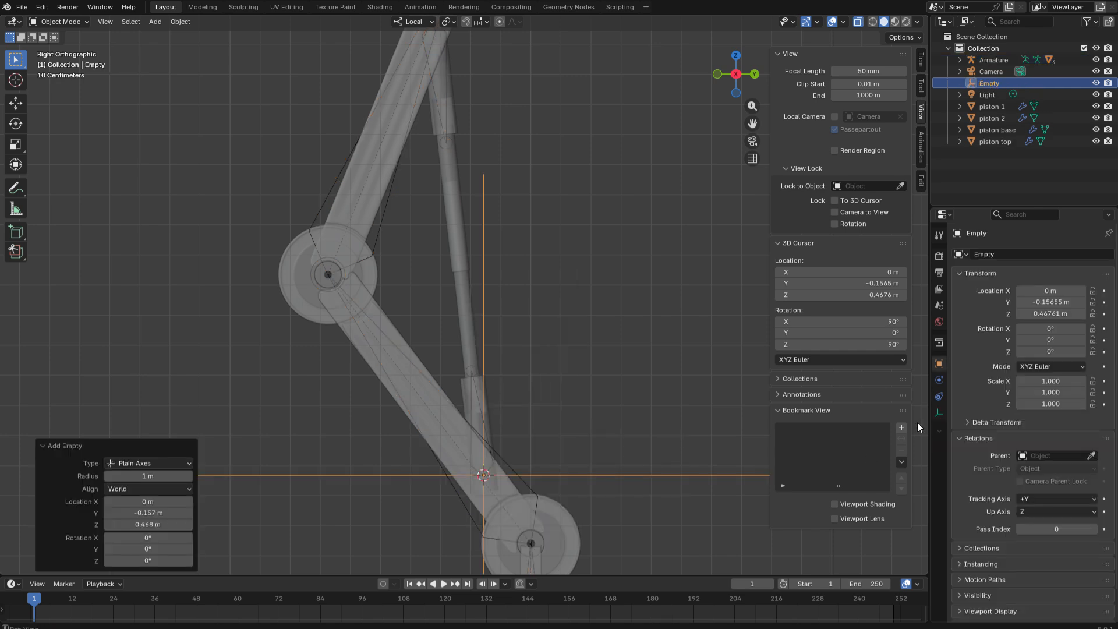
click(939, 412)
drag(1056, 284, 1029, 284)
- In the armature's Edit Mode, snap the 3D cursor to the head of the upper piston bone
click(375, 236)
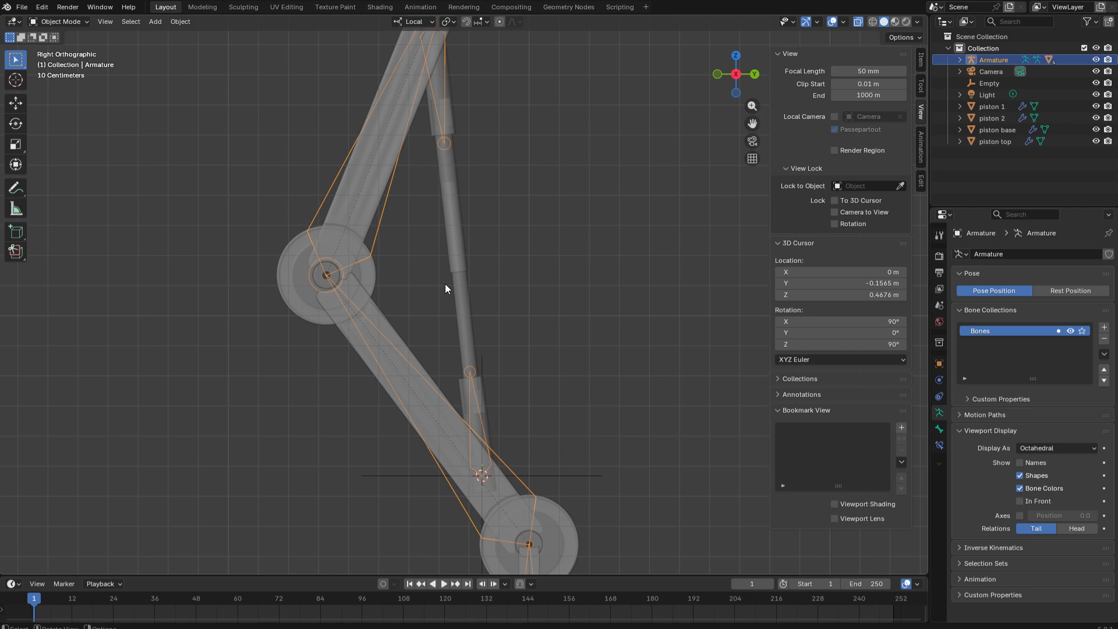
key(Tab)
shift+scroll(445, 282, up, 5)
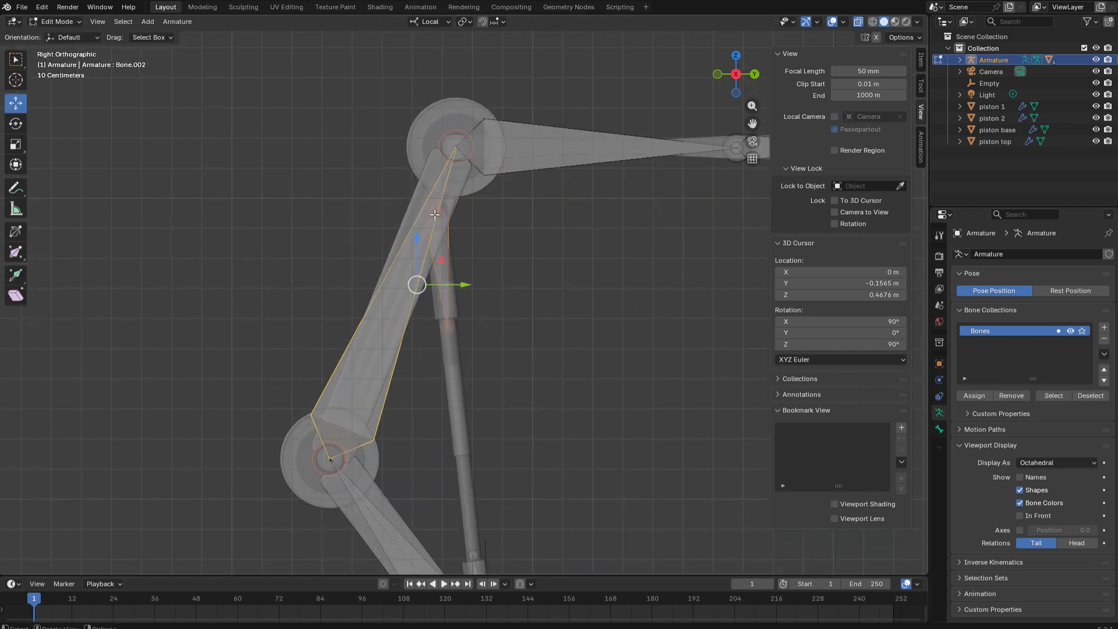
click(435, 206)
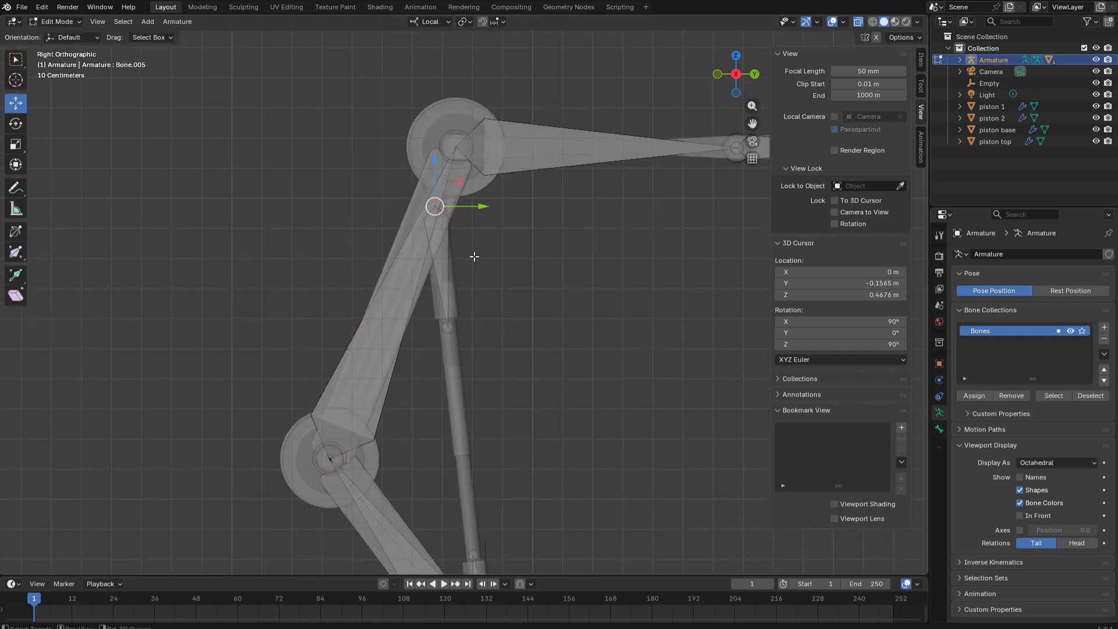
key(shift+s)
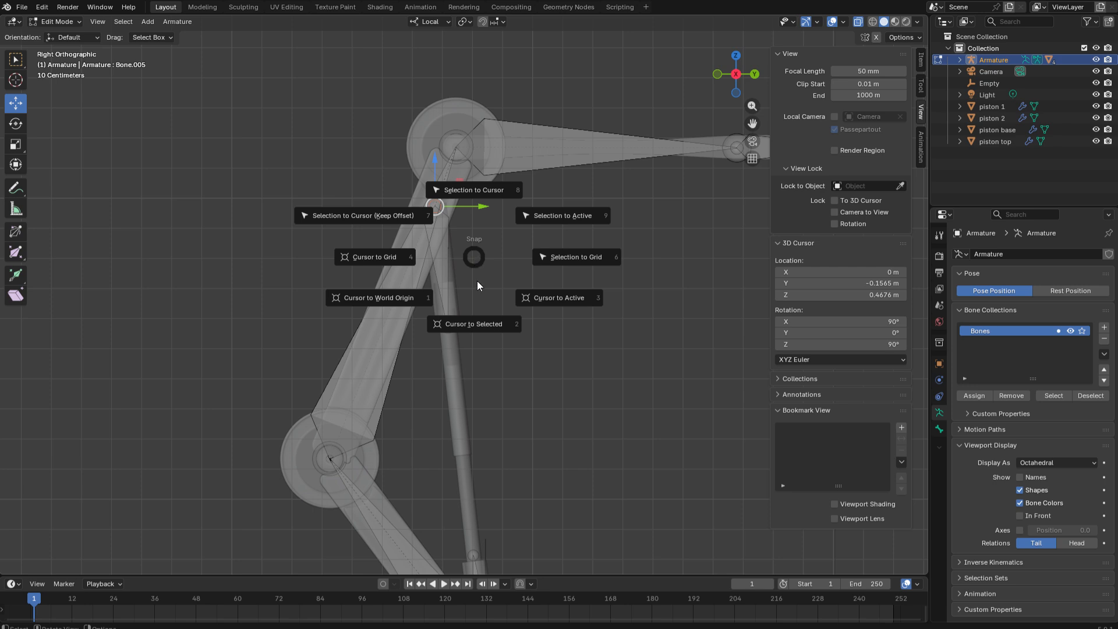
click(484, 324)
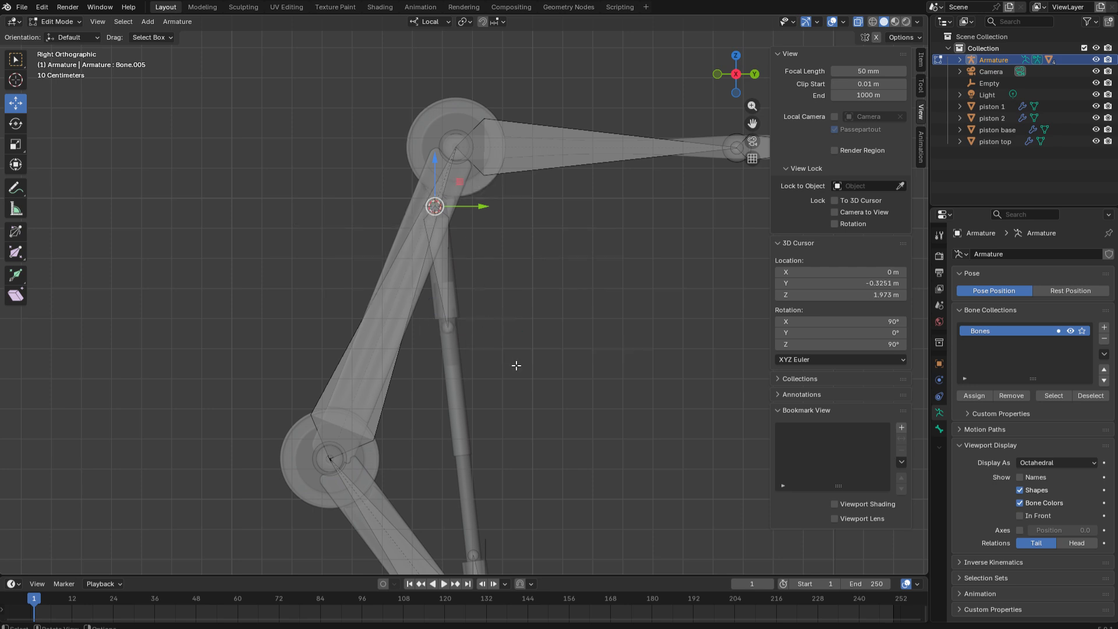
- In Object Mode, add a Plain Axes empty at the piston's upper pivot and set its display size to 0.4 m
key(Tab)
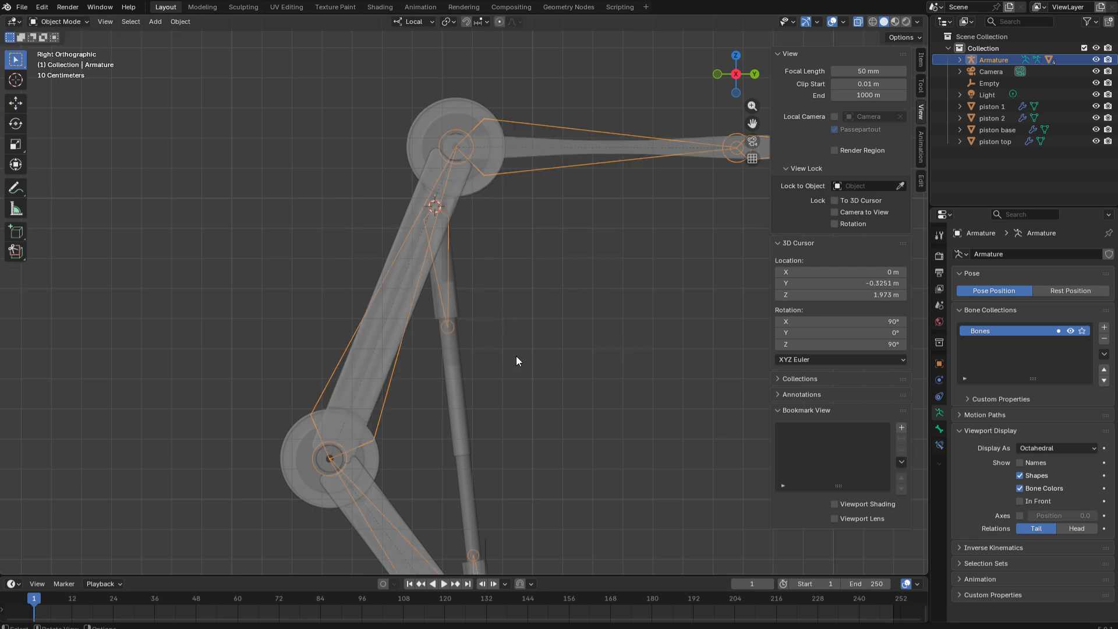
key(shift+a)
mouse_move(516, 355)
click(588, 355)
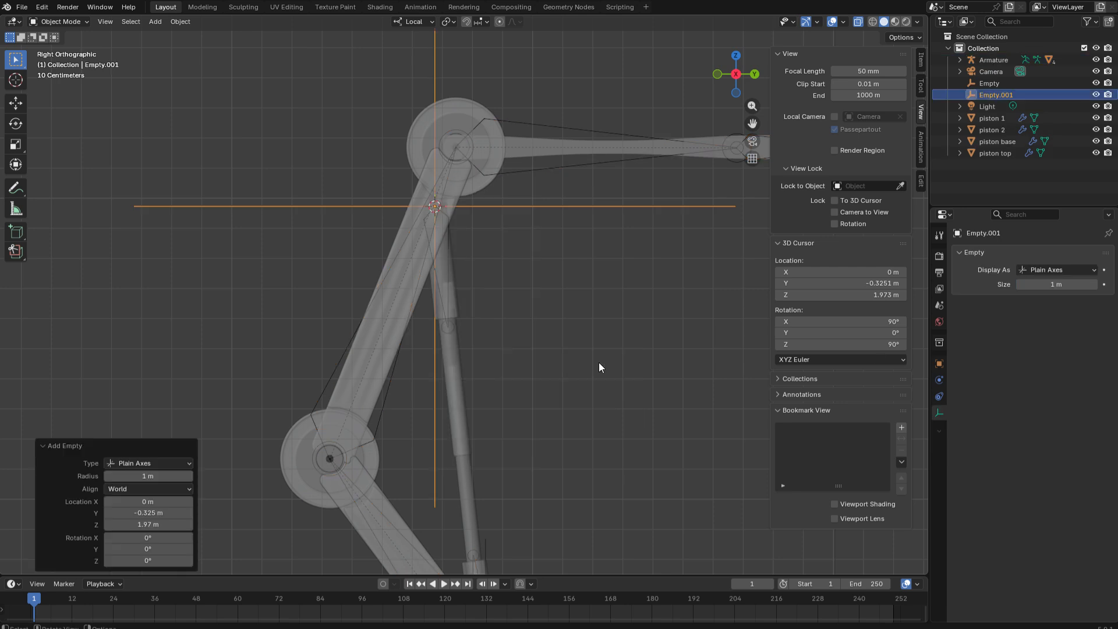
drag(1057, 285, 999, 284)
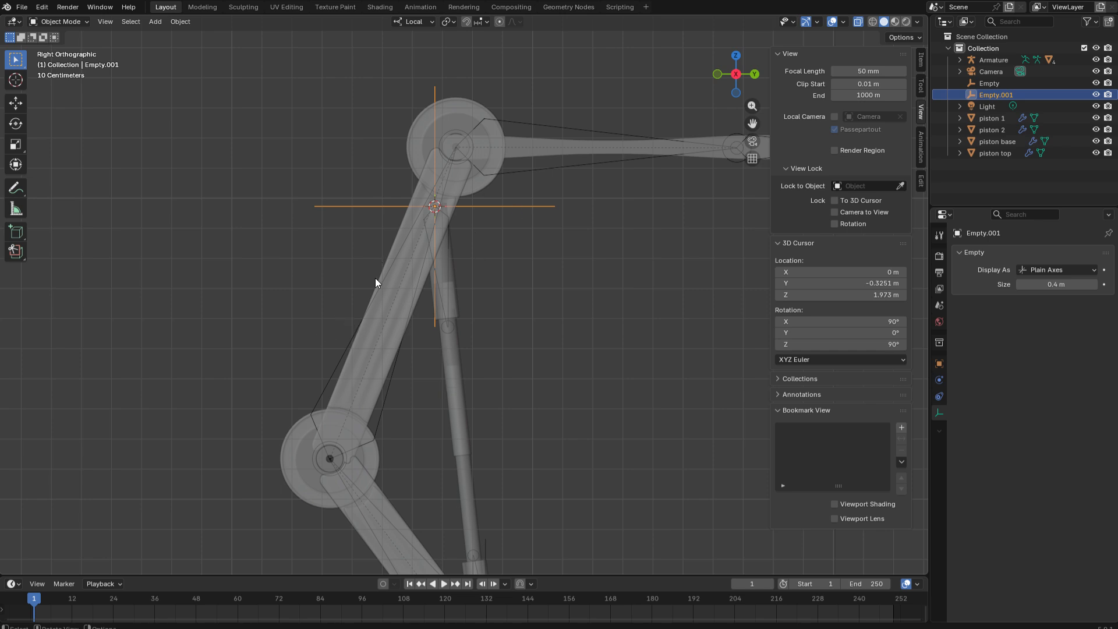
- Parent the upper pivot empty to the middle arm bone using the Bone parent type, and return to Object Mode
shift+click(332, 377)
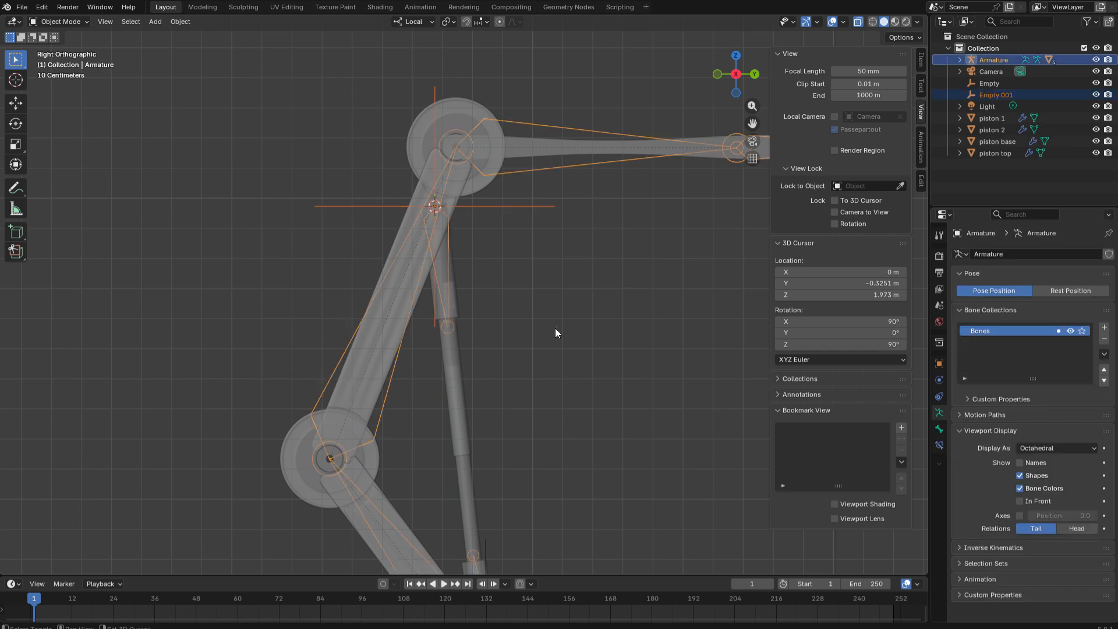
key(ctrl+Tab)
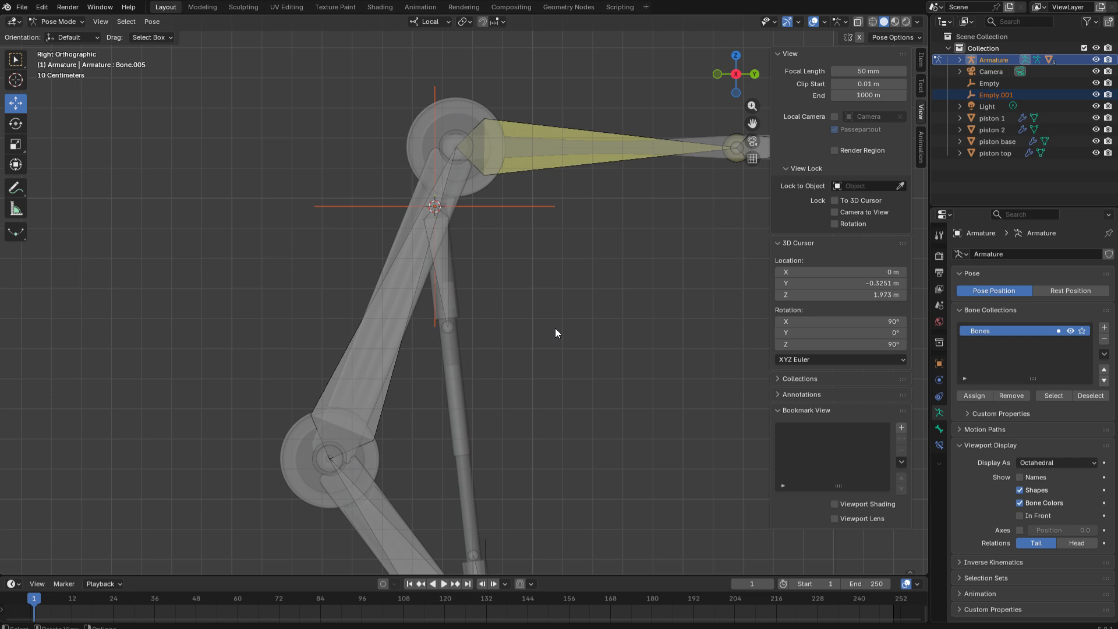
click(380, 313)
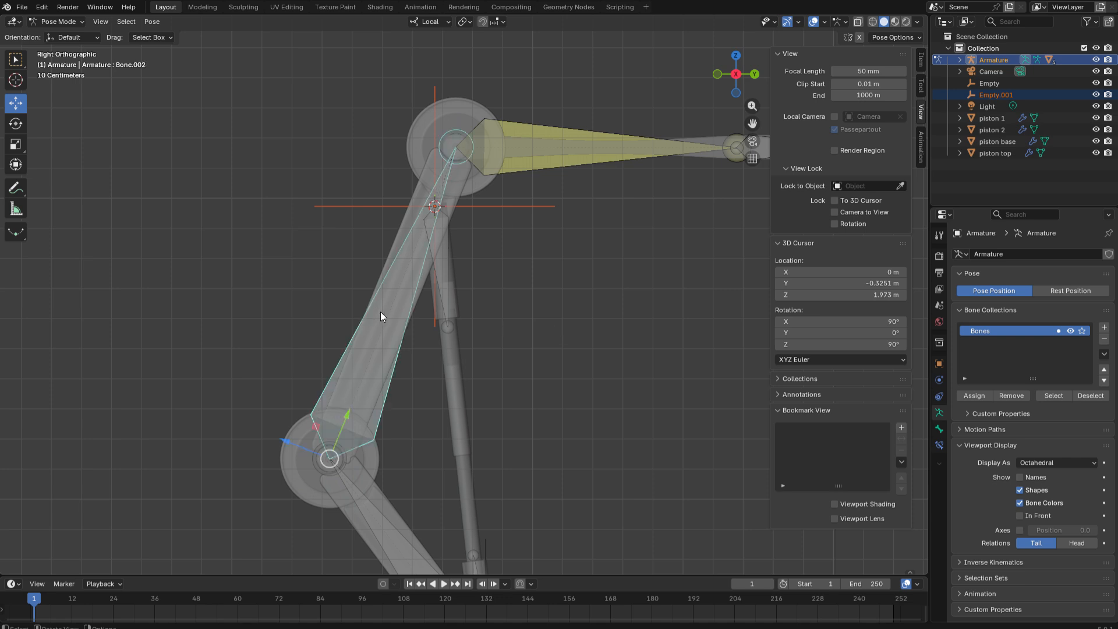
key(ctrl+p)
click(380, 312)
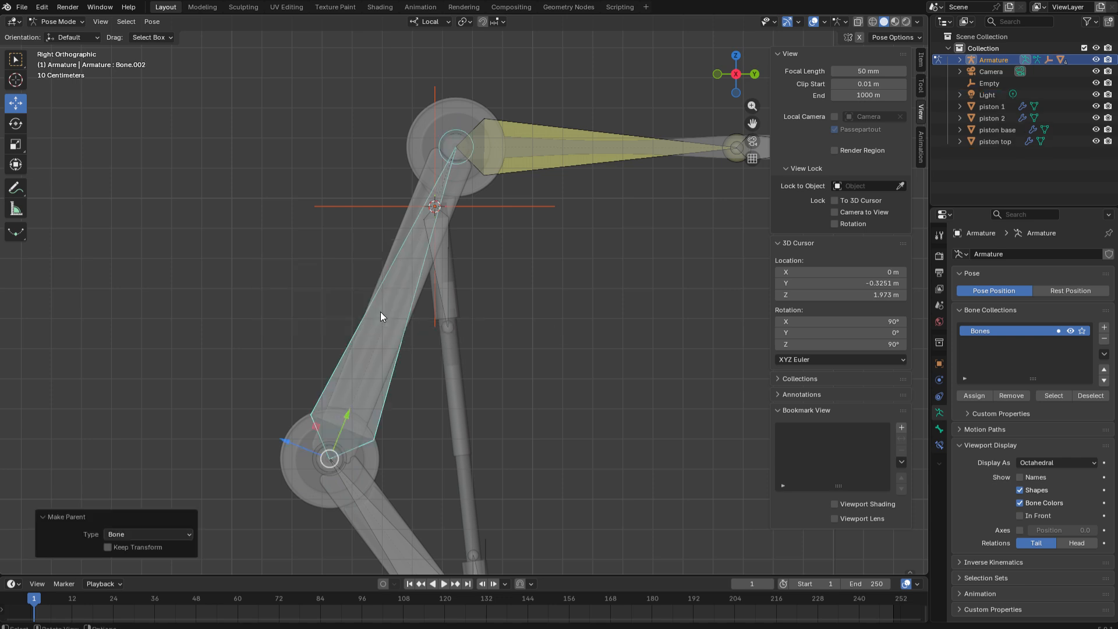
key(ctrl+Tab)
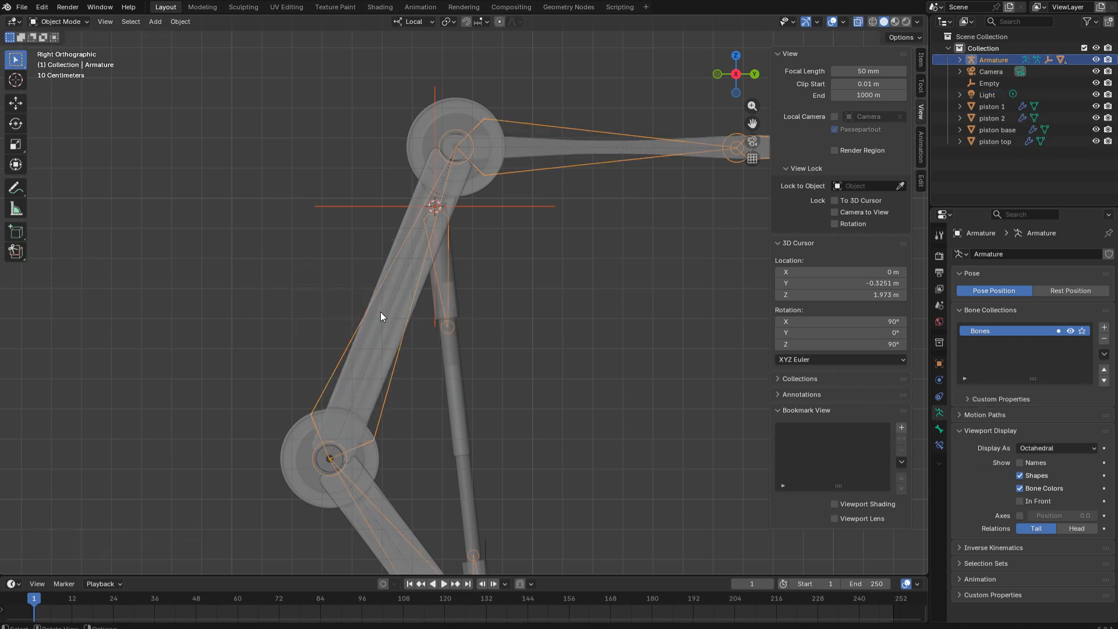
- Parent the piston top object to the upper piston bone using the Bone parent type, and return to Object Mode
click(448, 271)
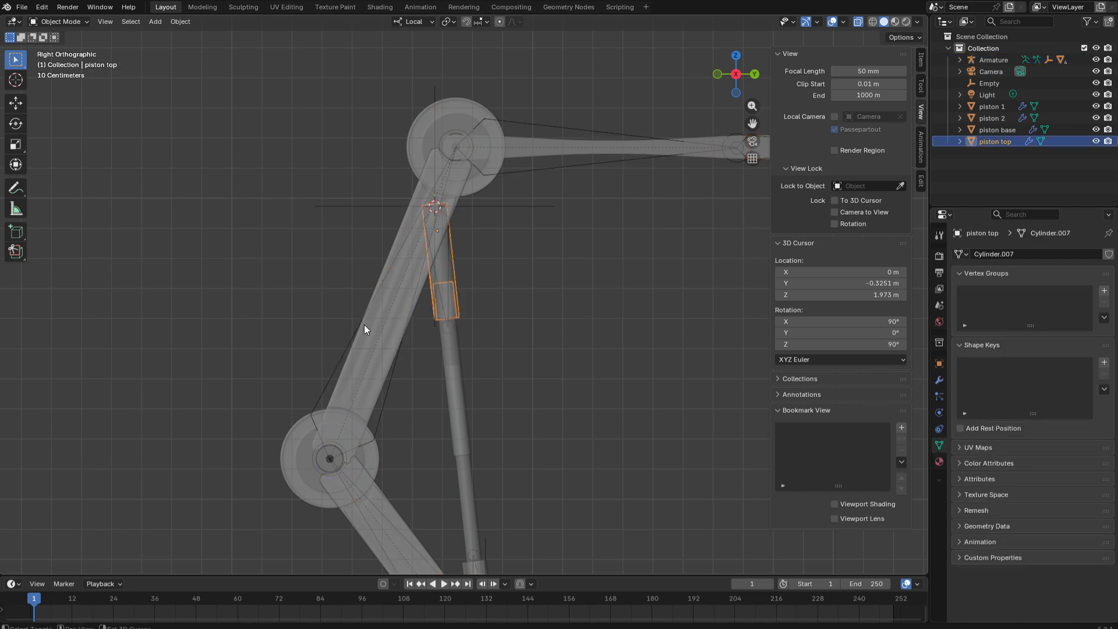
shift+click(364, 348)
key(ctrl+Tab)
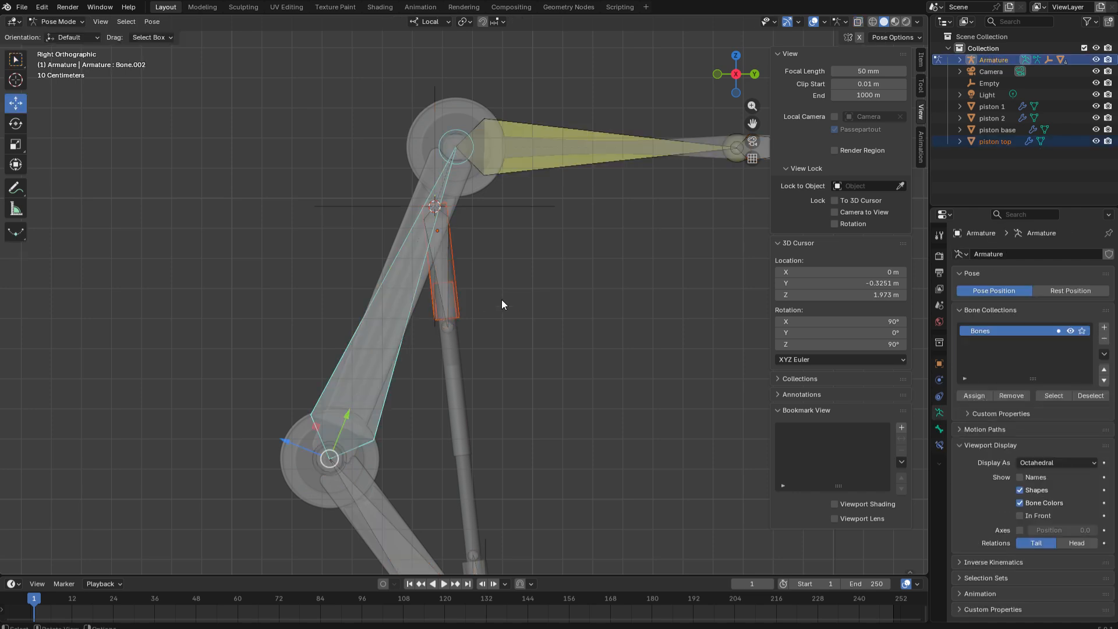
click(442, 263)
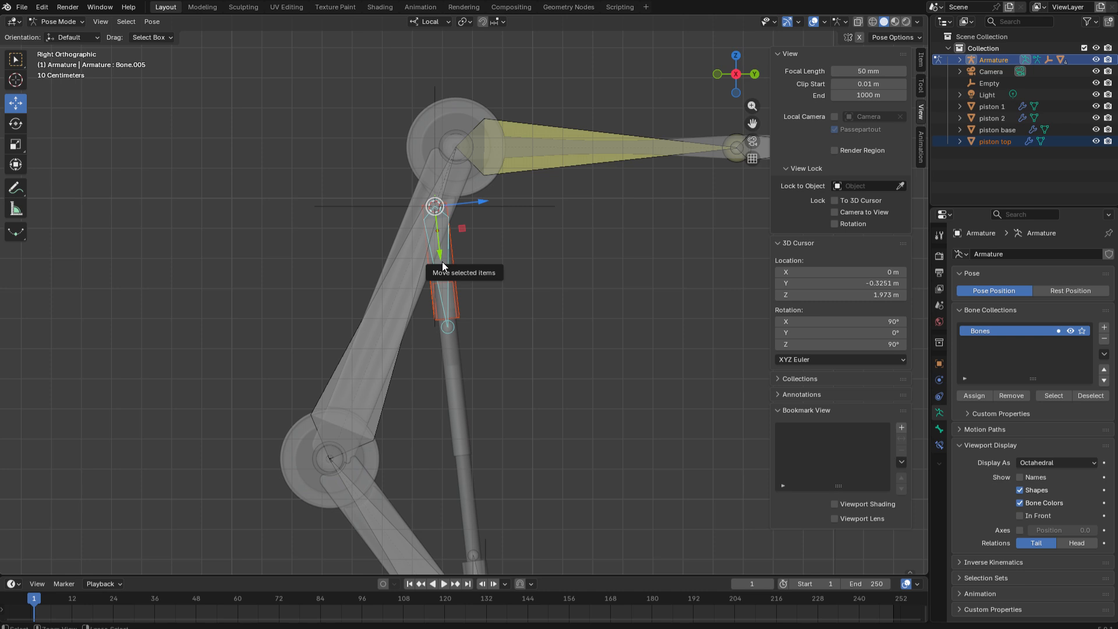
key(ctrl+p)
click(442, 262)
key(ctrl+Tab)
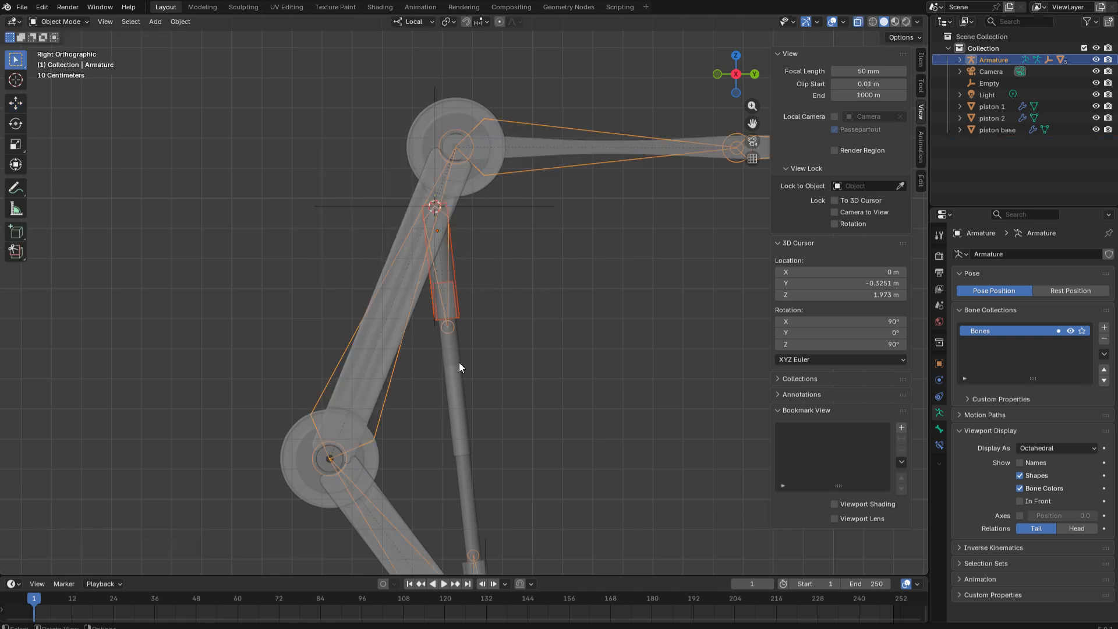
- Parent the piston 1 object to the upper piston bone, and return to Object Mode
click(454, 355)
shift+click(337, 361)
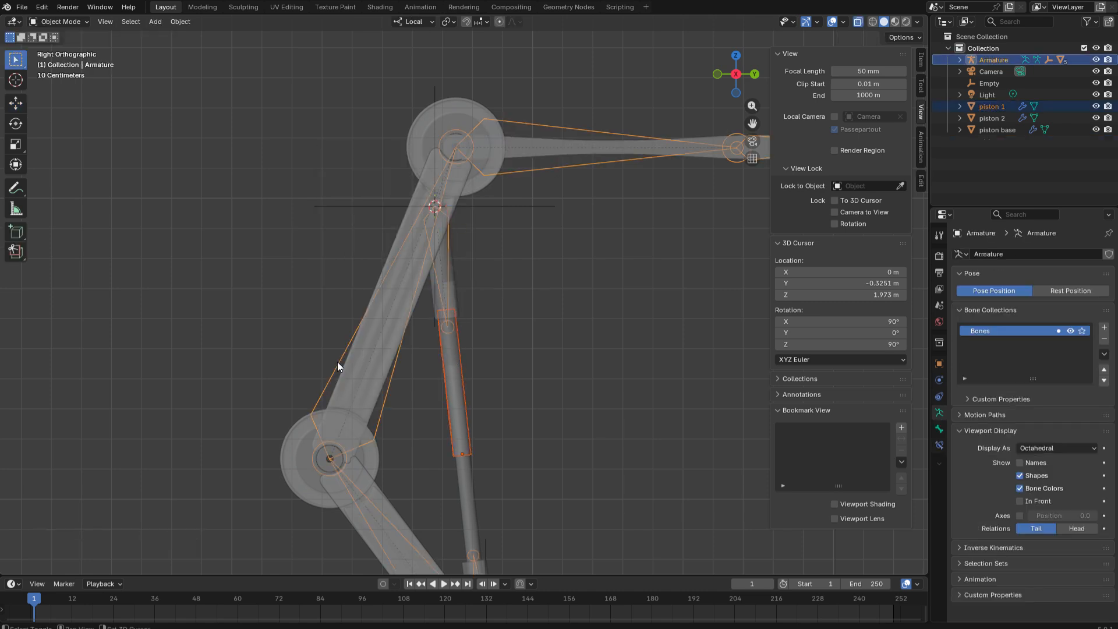
key(ctrl+Tab)
key(ctrl+p)
click(407, 321)
key(ctrl+Tab)
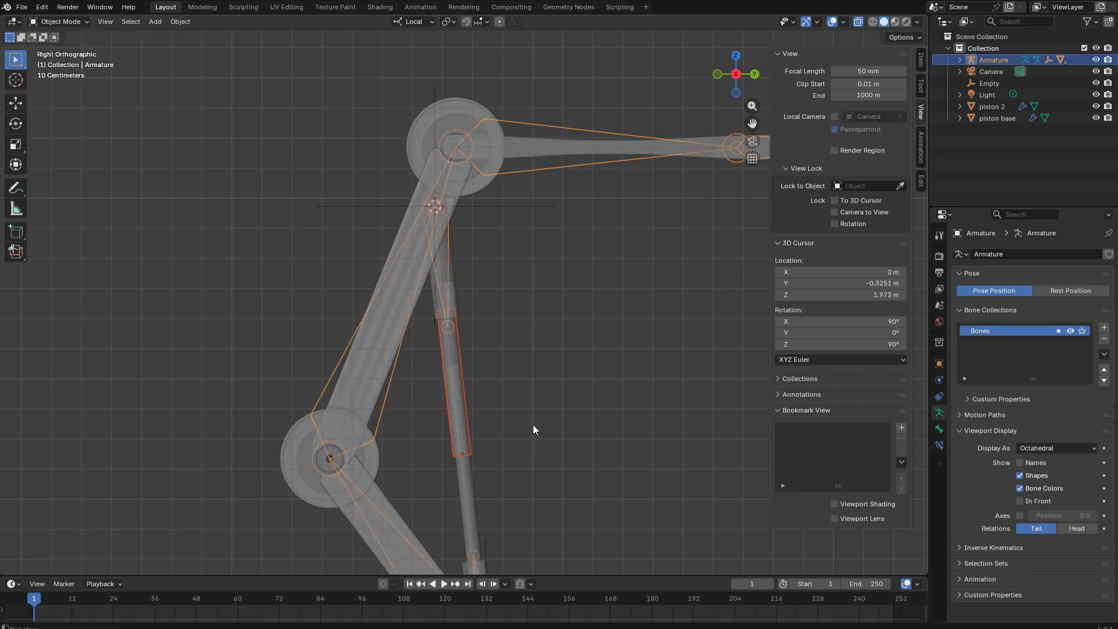
- Parent the lower pivot empty to the lower arm bone using the Bone parent type
scroll(516, 298, up, 4)
shift+middle_drag(501, 247, 497, 205)
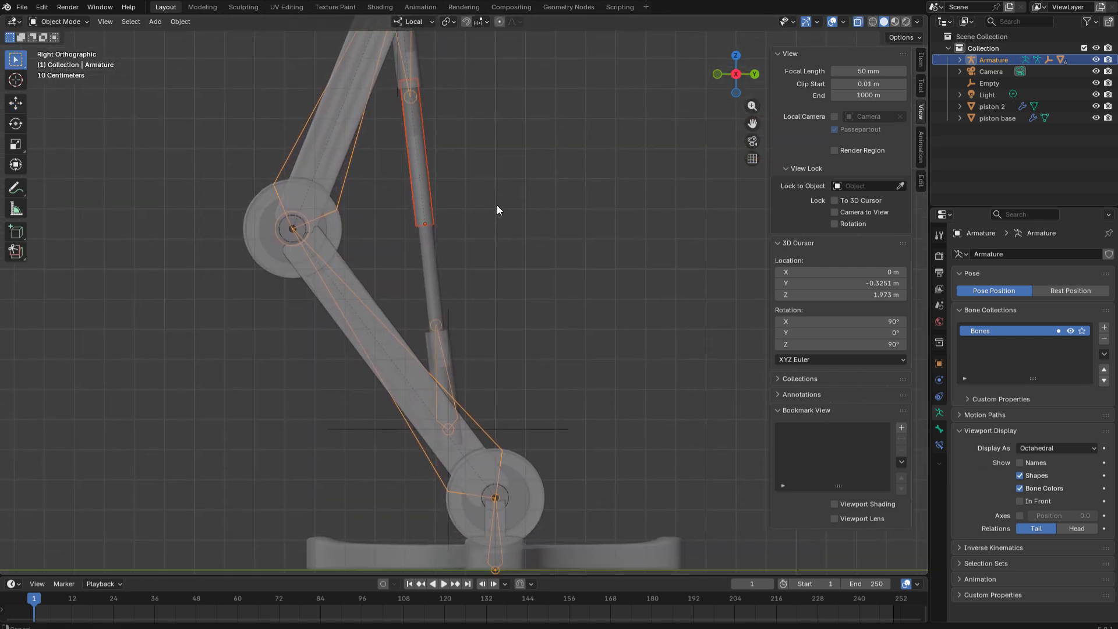
click(529, 428)
shift+click(433, 466)
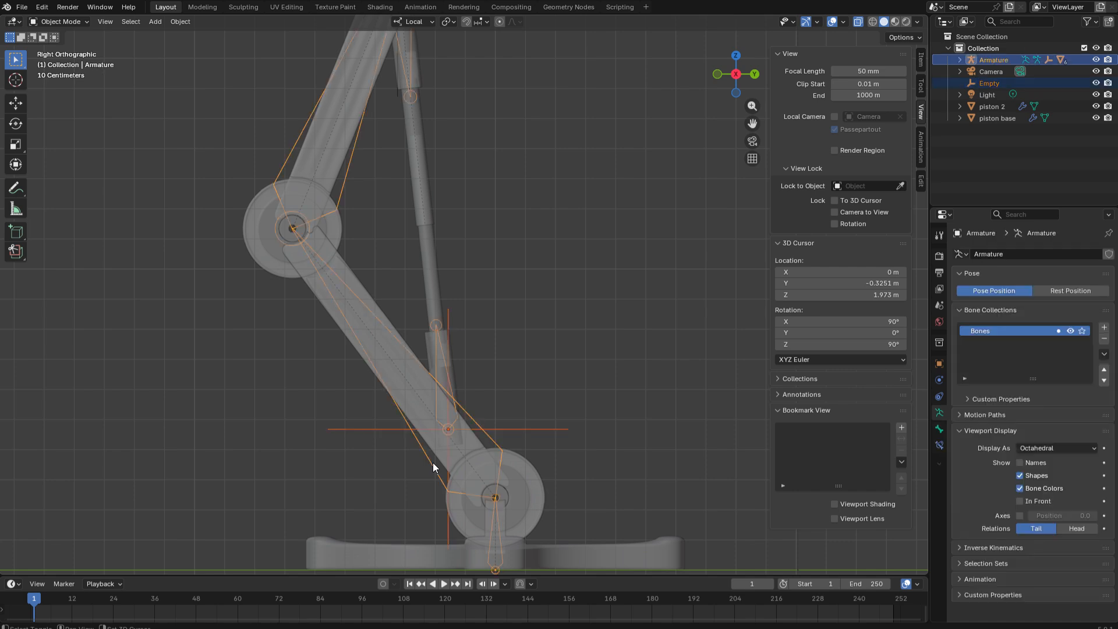
key(ctrl+Tab)
click(396, 380)
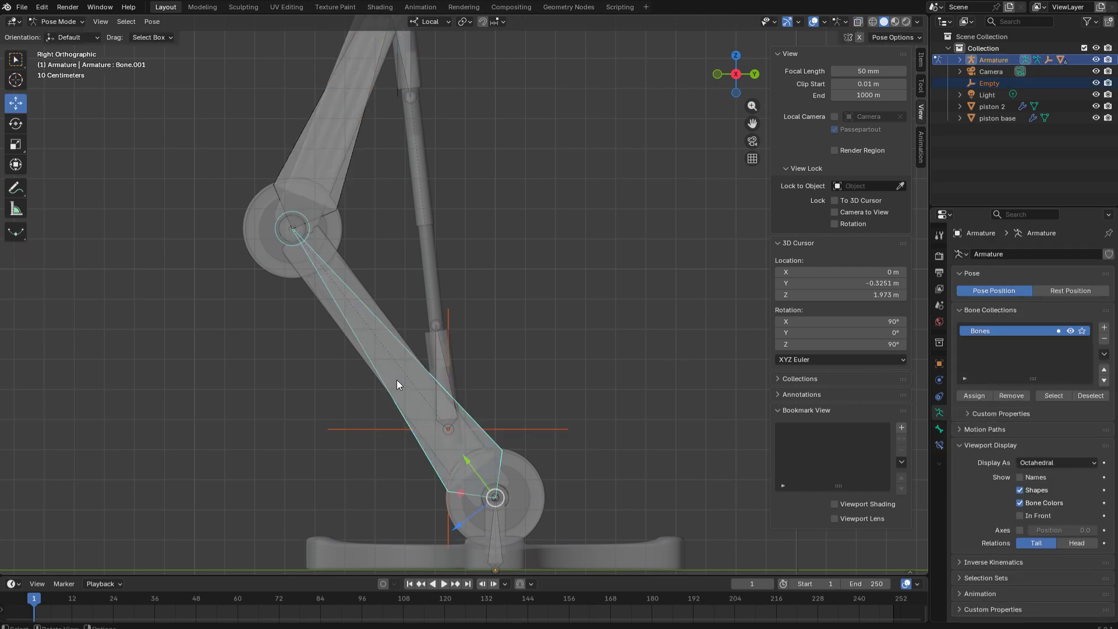
key(ctrl+p)
click(400, 382)
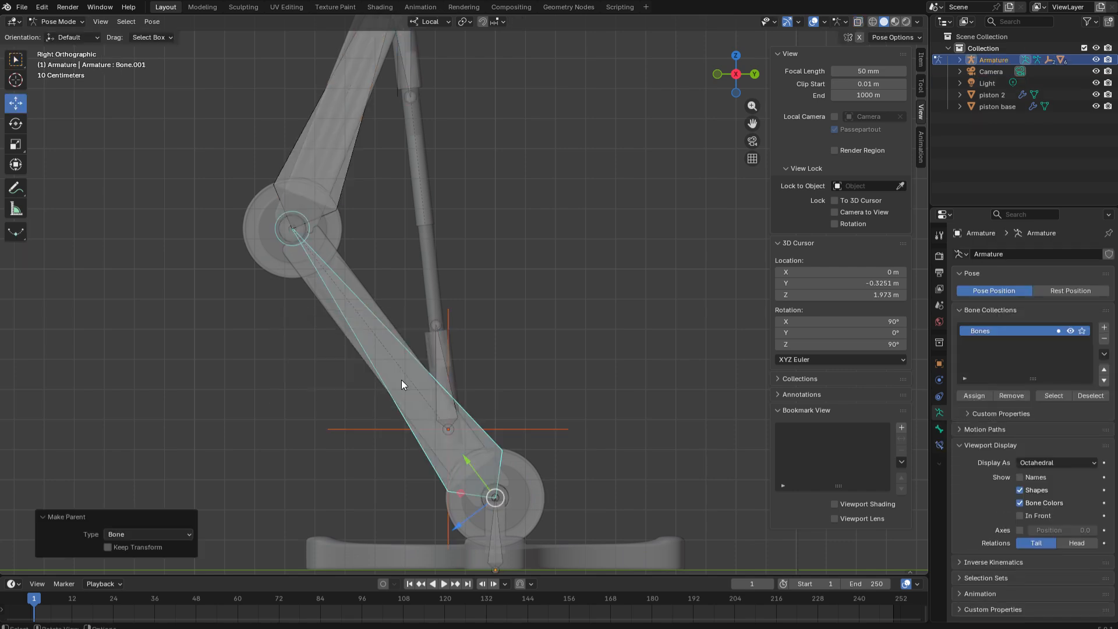
- Parent the piston base object to the lower piston bone using the Bone parent type, and return to Object Mode
key(ctrl+Tab)
click(428, 345)
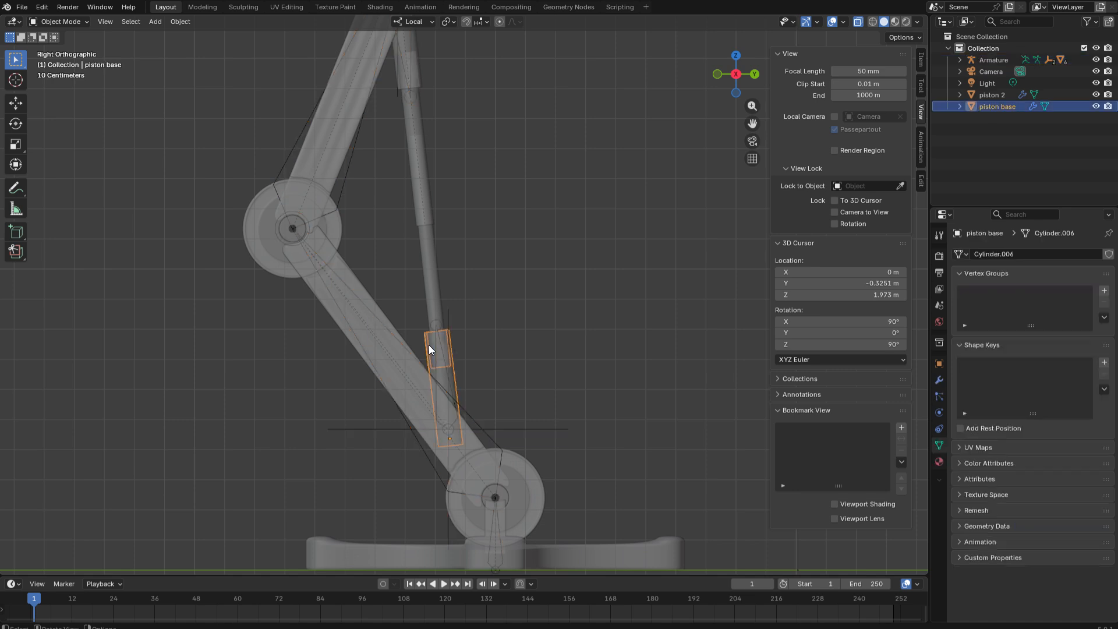
shift+click(431, 463)
key(ctrl+p)
click(432, 462)
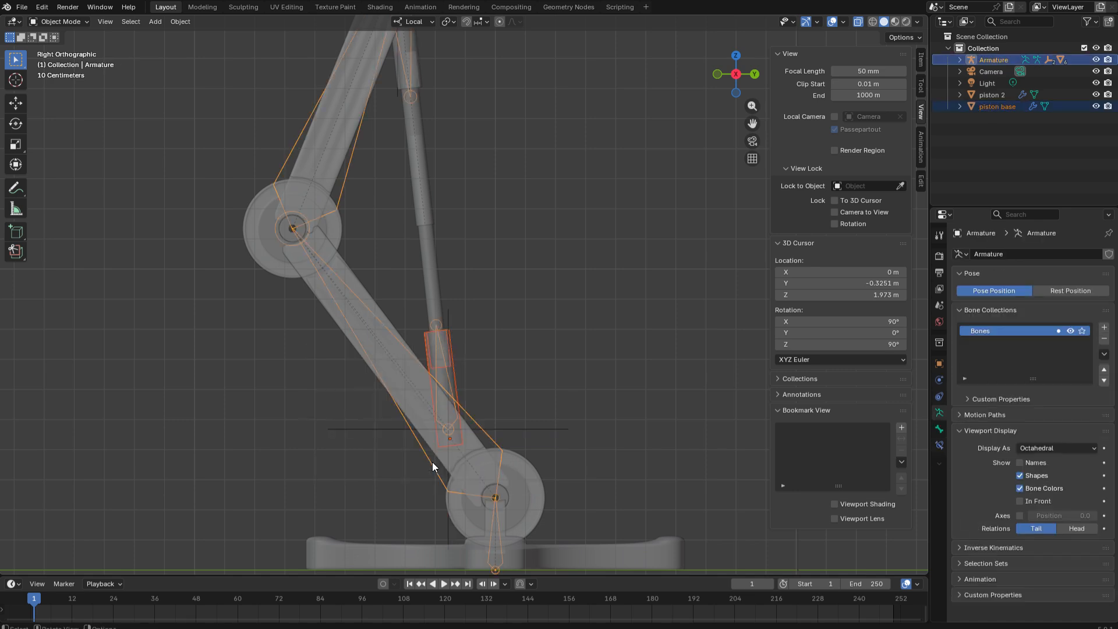
key(ctrl+Tab)
click(445, 378)
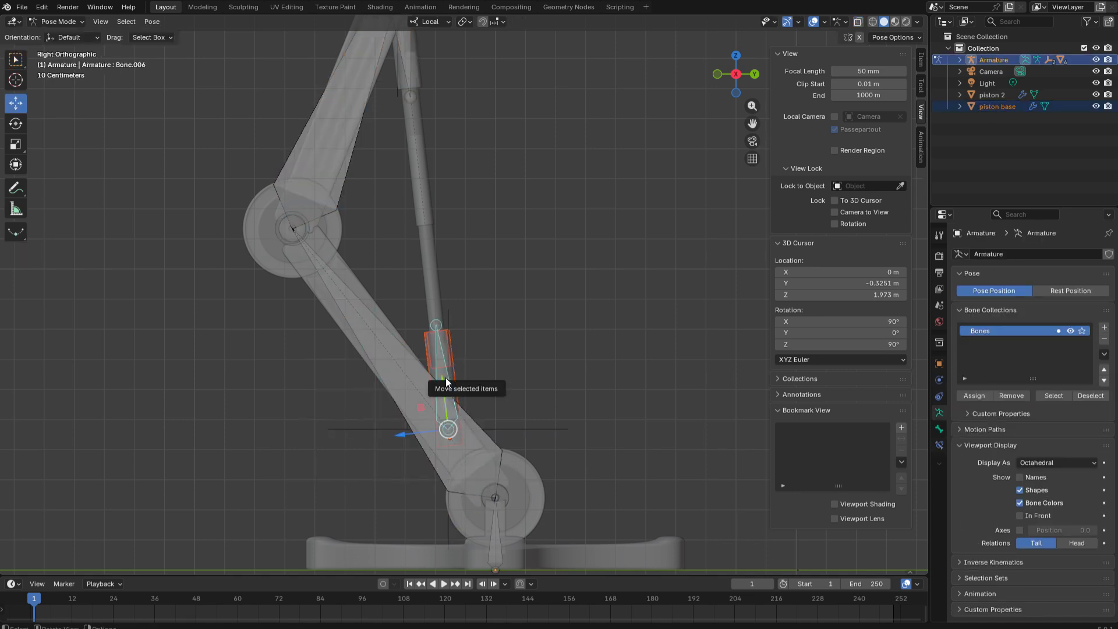
key(ctrl+p)
click(524, 375)
key(ctrl+Tab)
- Parent the piston 2 object to the lower piston bone using the Bone parent type, and return to Object Mode
click(429, 289)
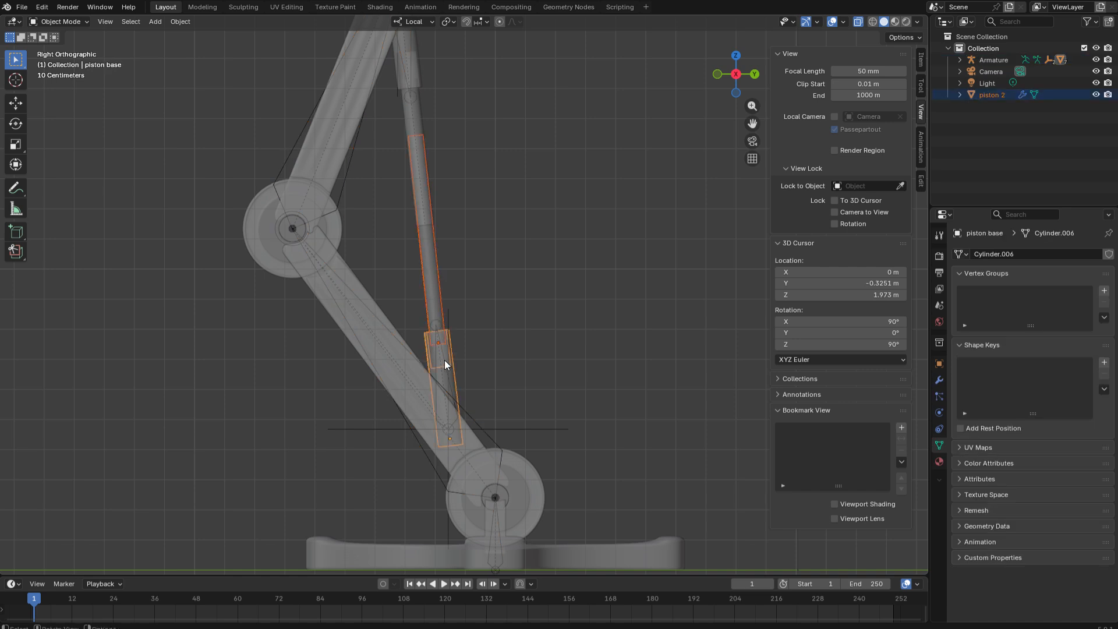
shift+click(452, 384)
key(ctrl+Tab)
key(ctrl+p)
click(452, 382)
key(ctrl+Tab)
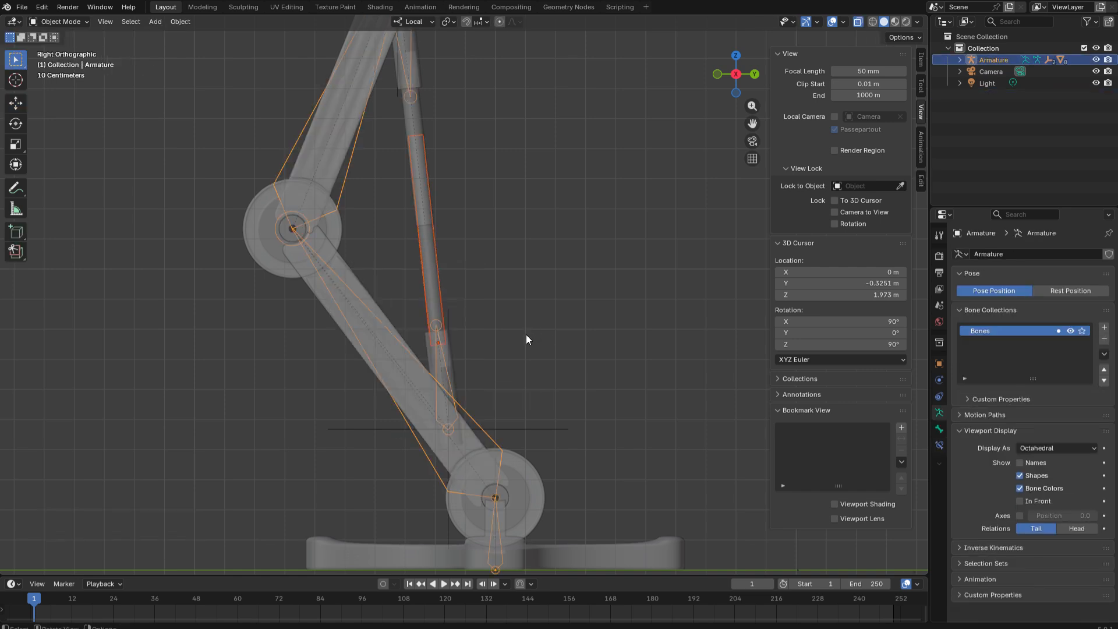
- In Pose Mode, add a Damped Track constraint to the upper piston bone, targeting the lower pivot empty
scroll(517, 305, down, 2)
shift+middle_drag(496, 252, 501, 323)
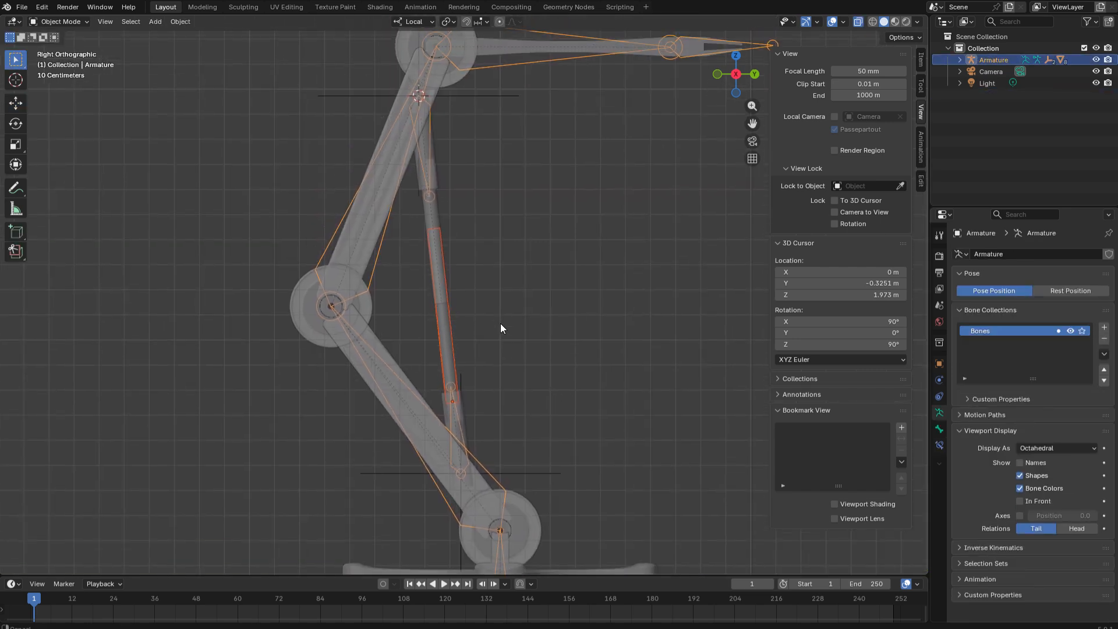
key(alt+a)
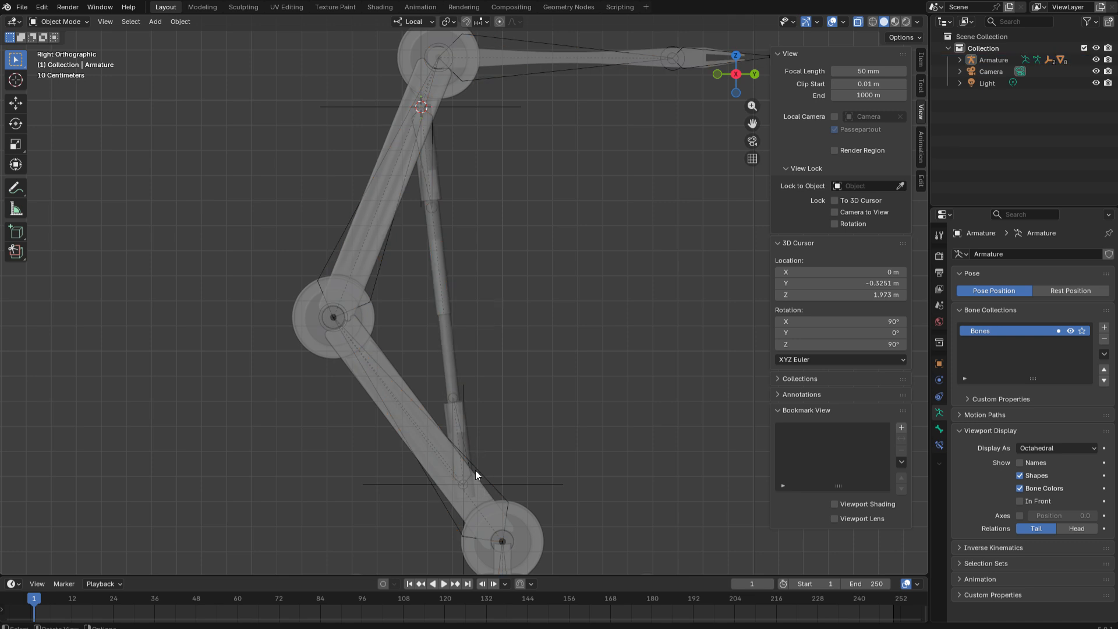
click(375, 282)
key(ctrl+Tab)
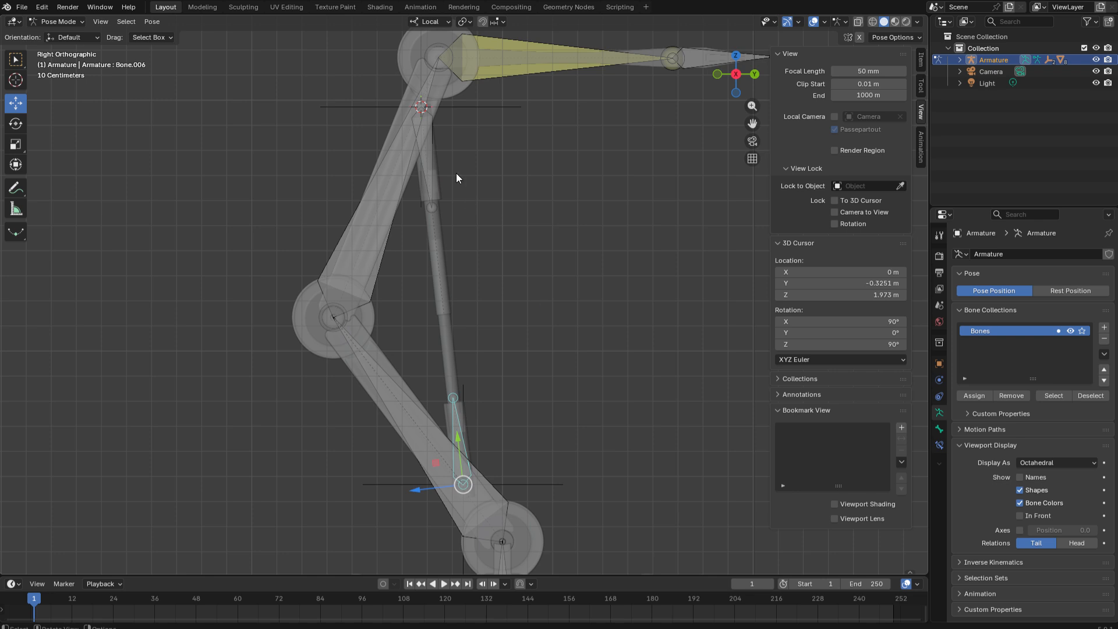
click(425, 147)
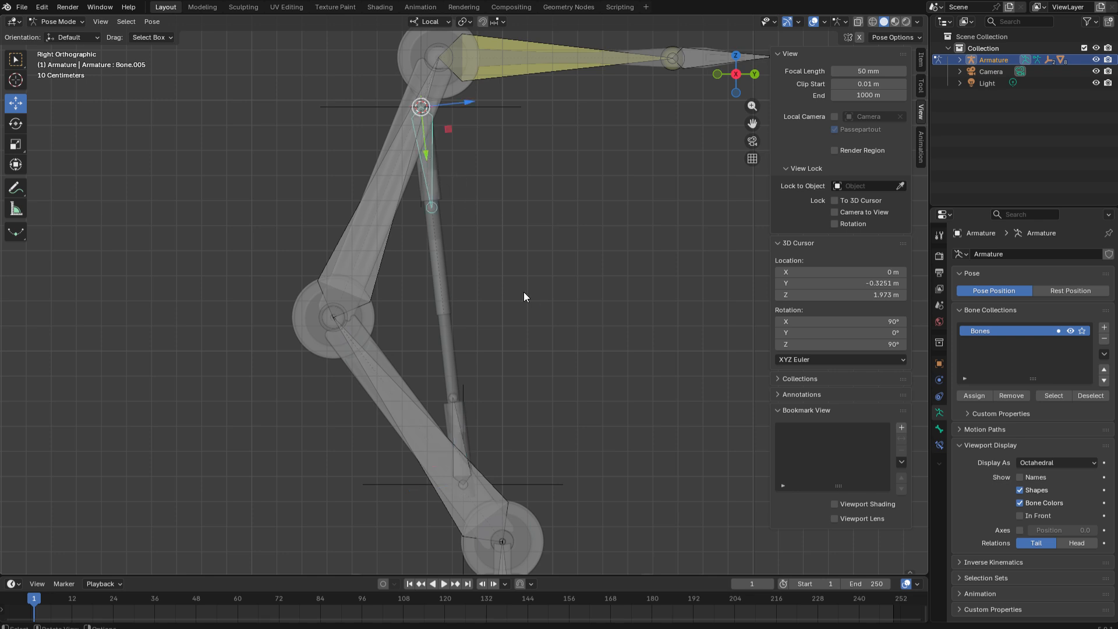
click(941, 447)
click(1023, 253)
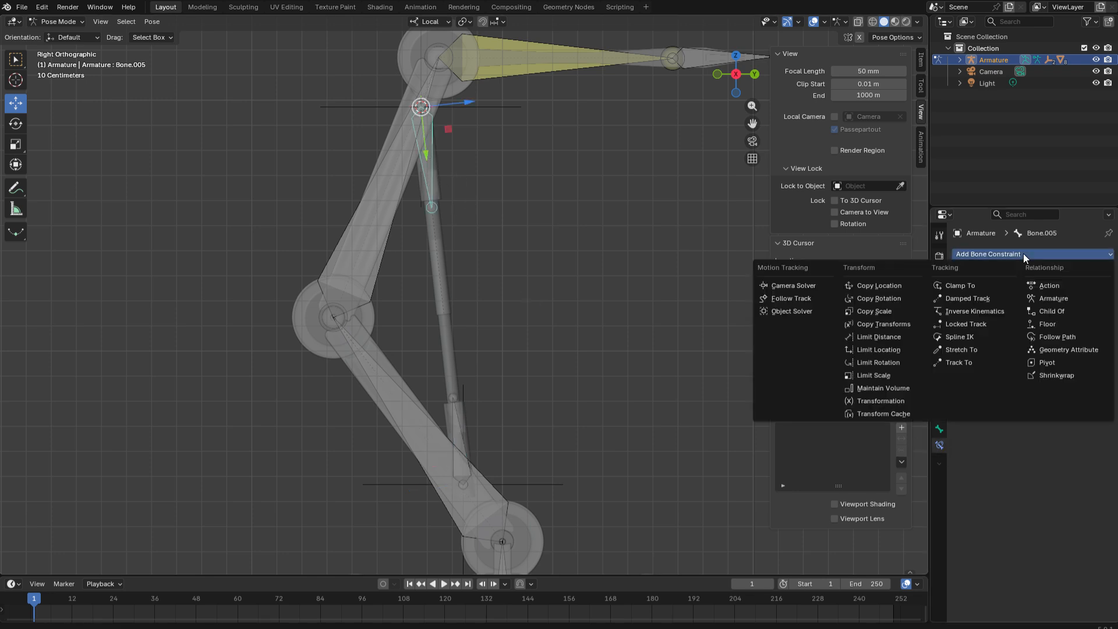
click(968, 299)
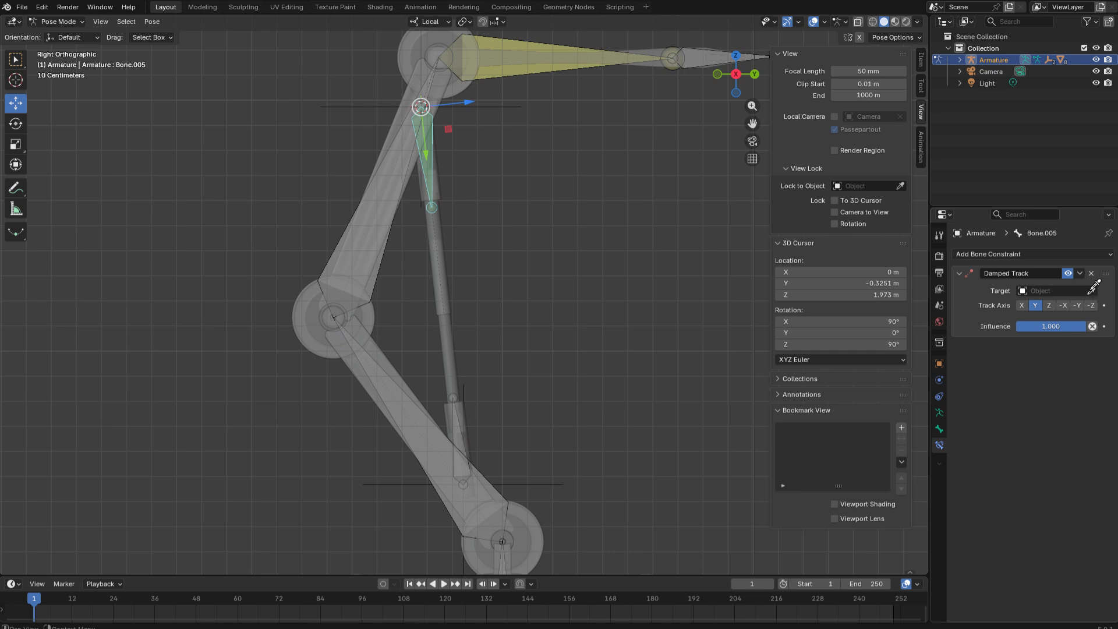
click(551, 484)
- Add a Damped Track constraint to the lower piston bone, targeting the upper pivot empty, Empty.001
click(456, 434)
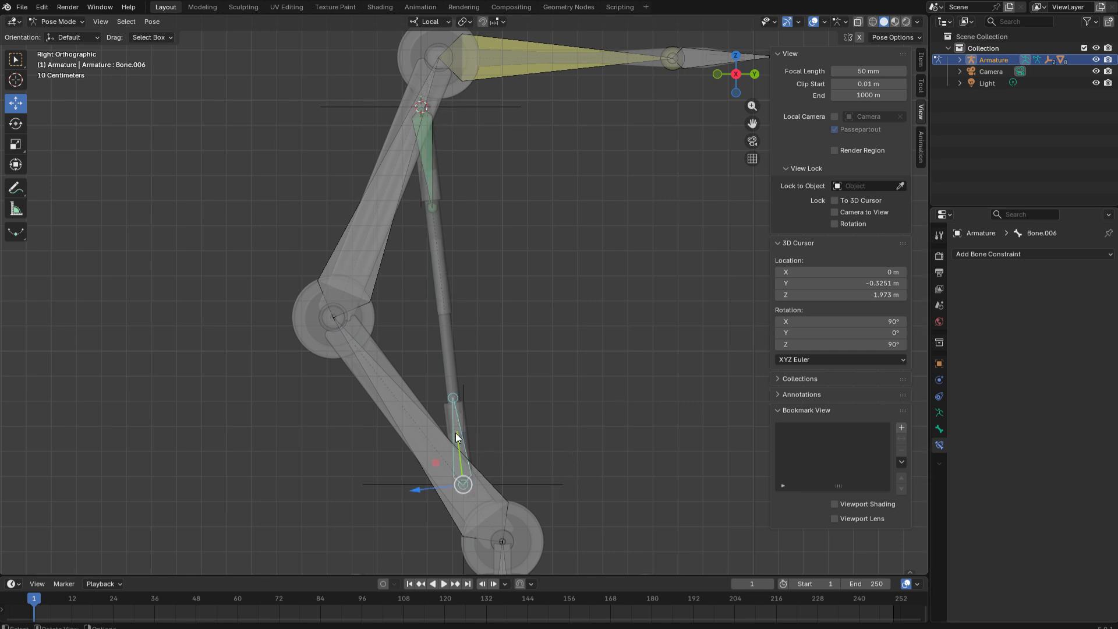
click(984, 255)
click(984, 297)
click(1095, 291)
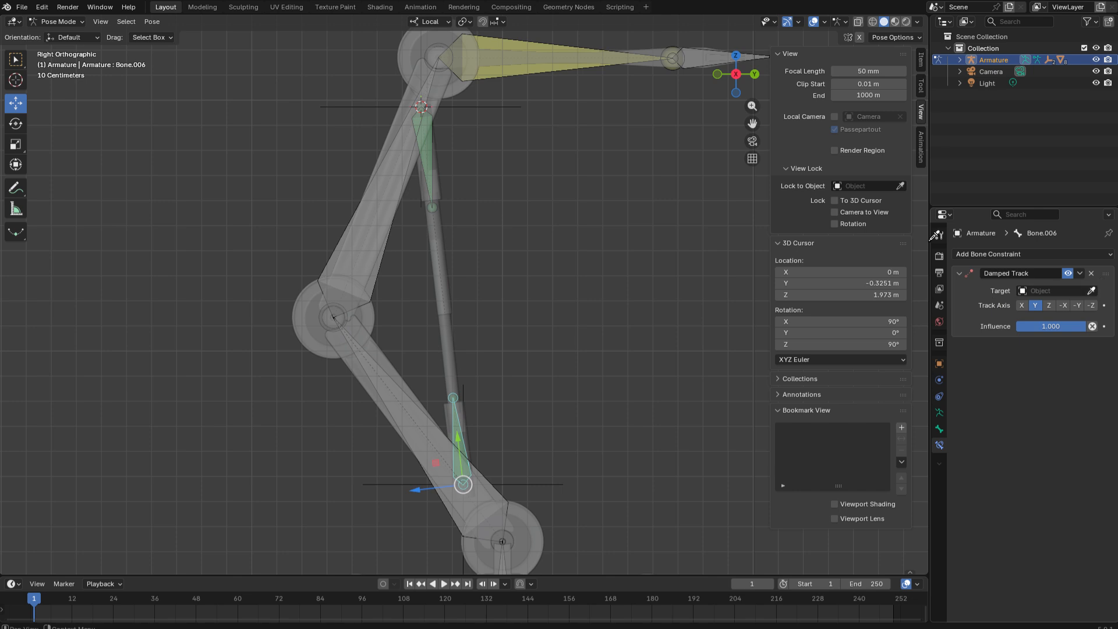
click(521, 105)
- Move the control bone at the gripper about 0.275 m along local Y and -0.376 m along local Z to test the rig
scroll(558, 204, down, 2)
shift+middle_drag(555, 218, 557, 206)
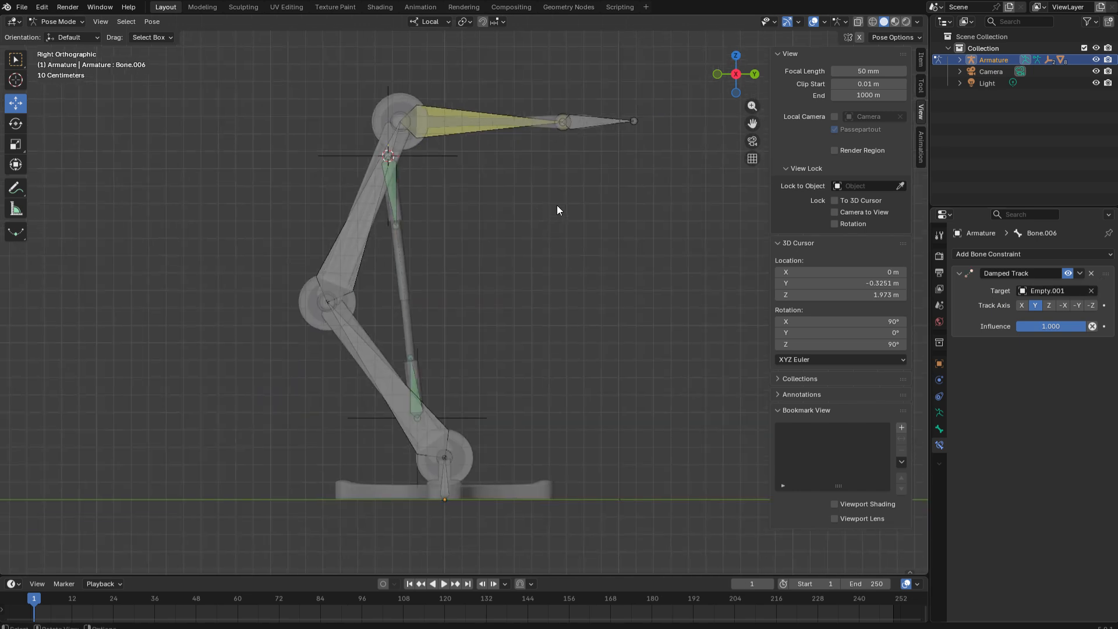
click(585, 124)
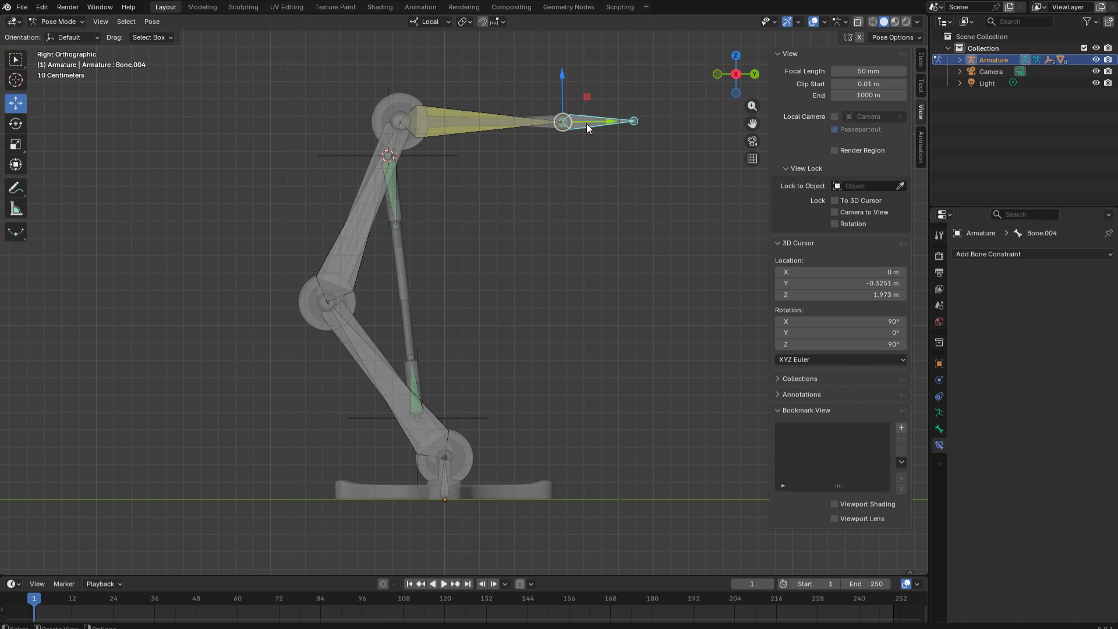
key(g)
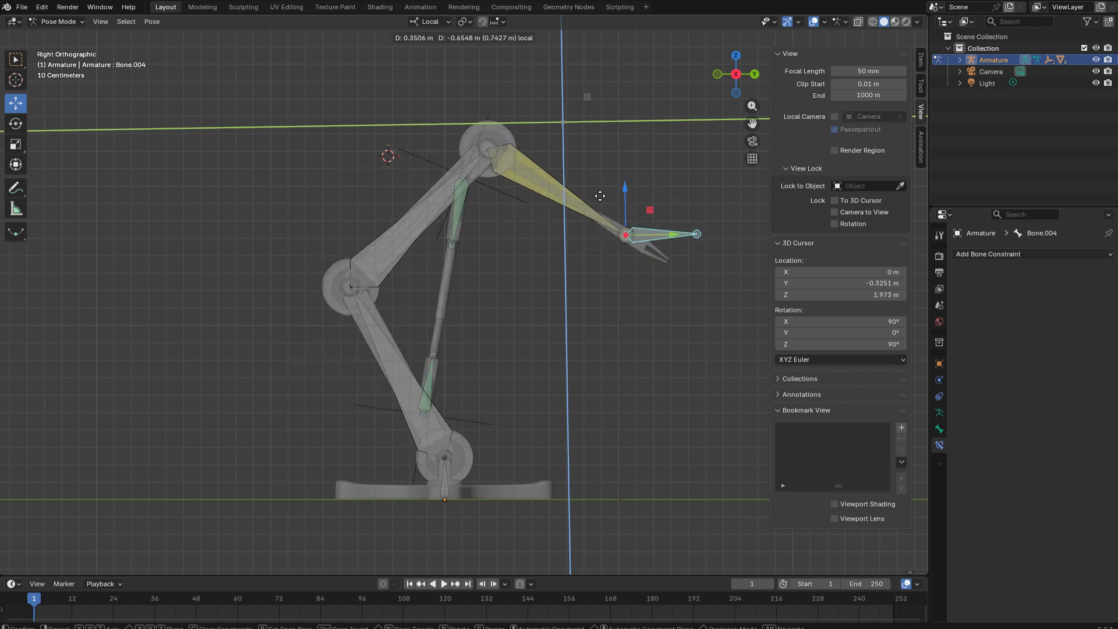
click(634, 167)
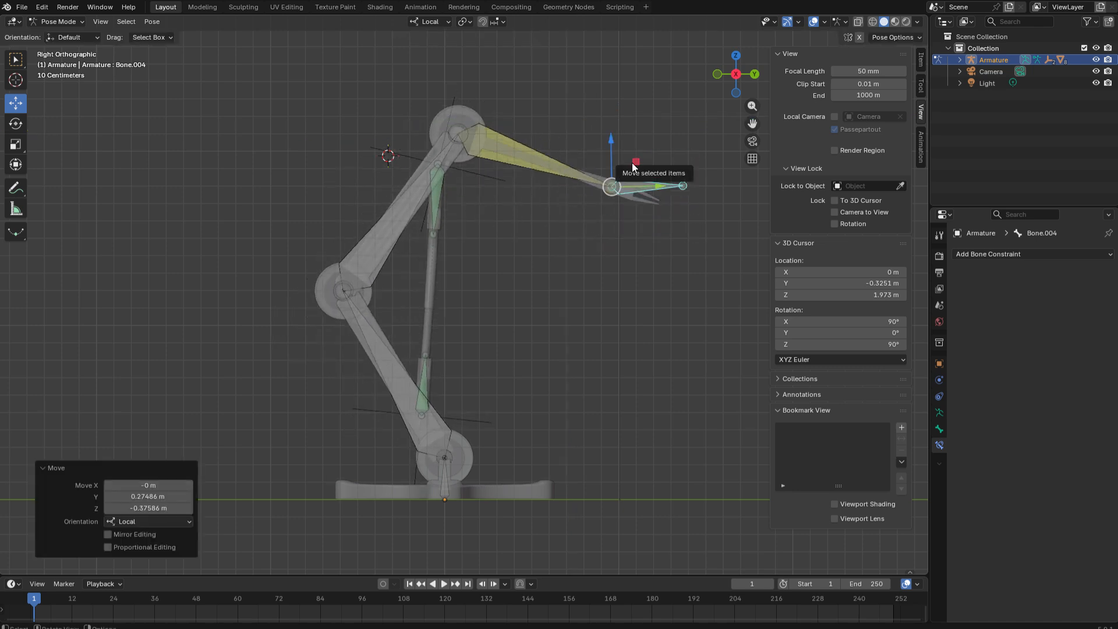